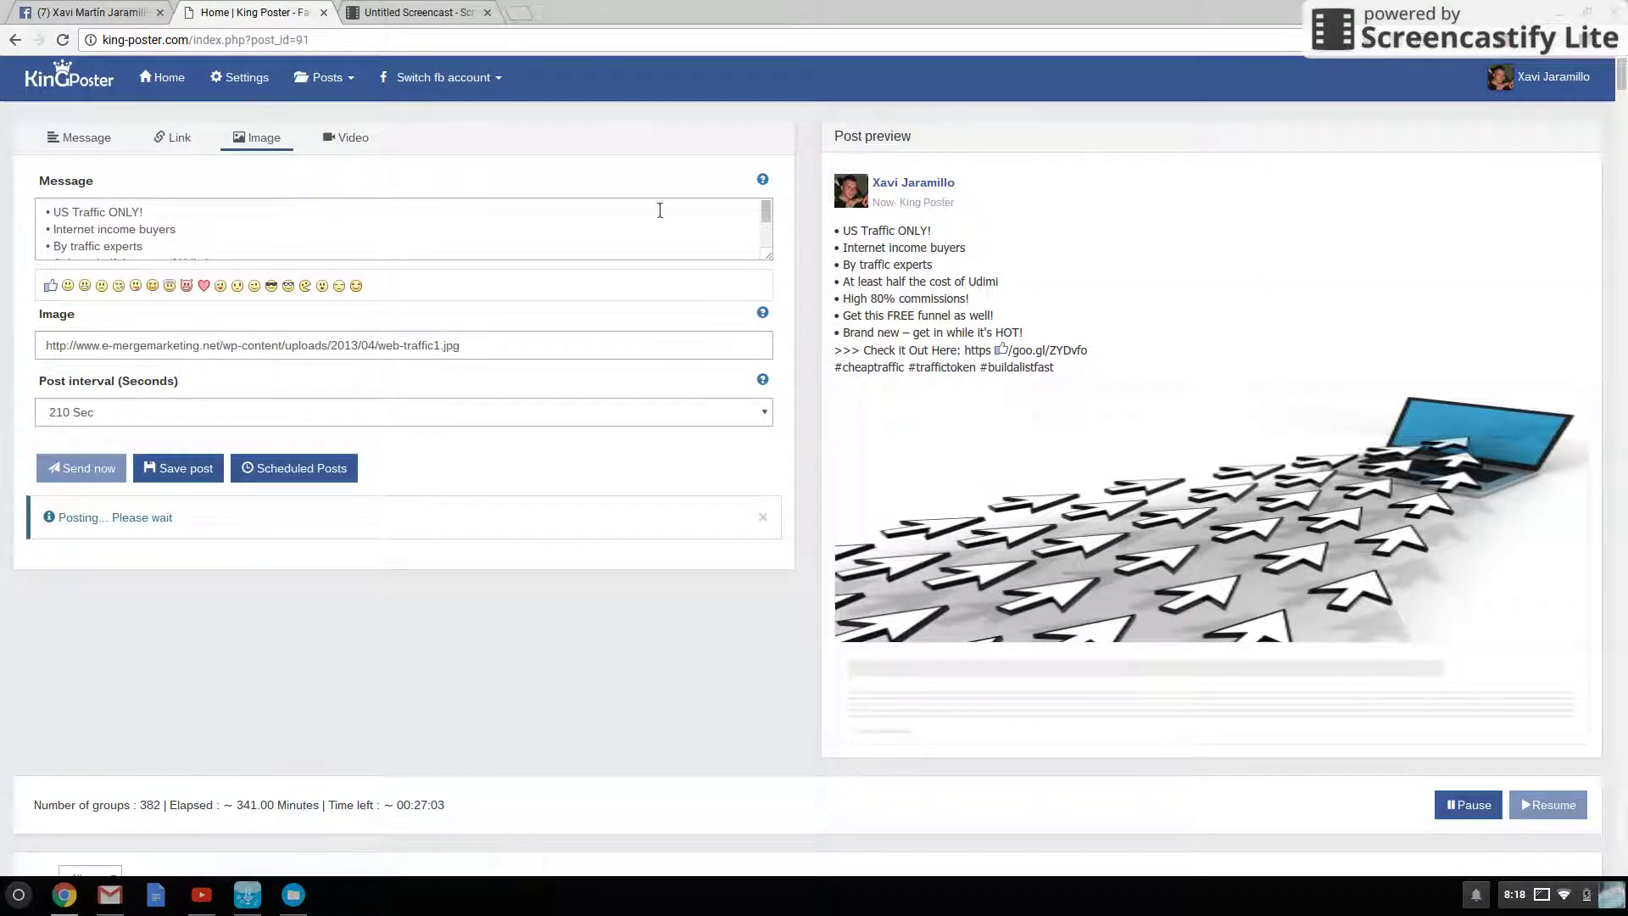
pyautogui.click(578, 243)
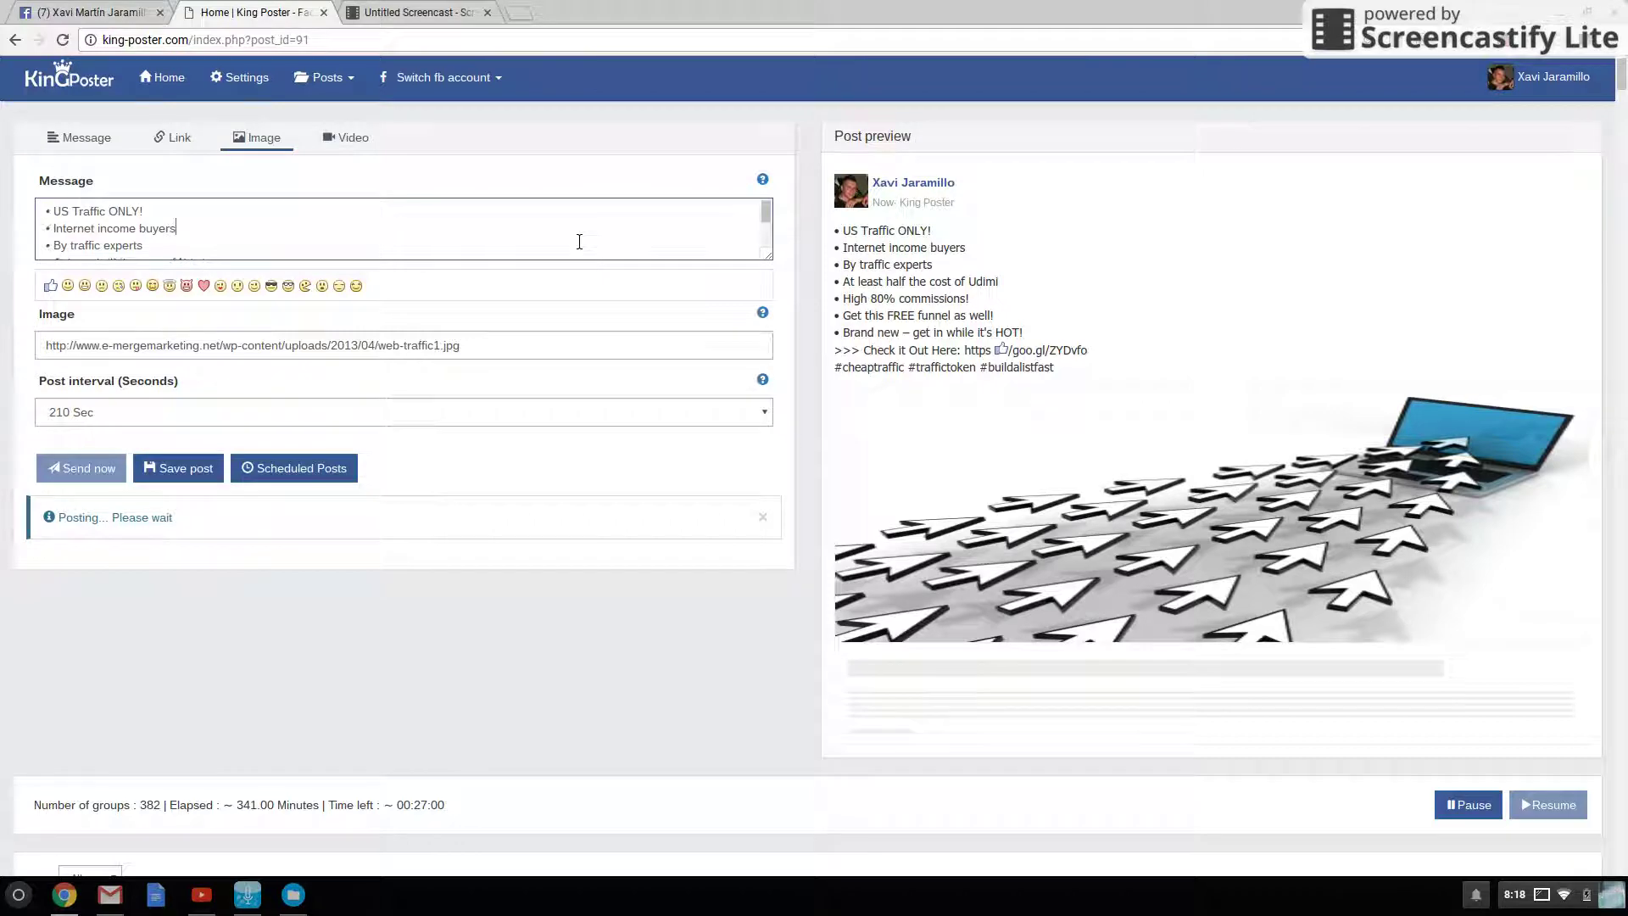
pyautogui.scroll(-2, 579, 243)
pyautogui.scroll(-1, 579, 242)
pyautogui.scroll(1, 579, 242)
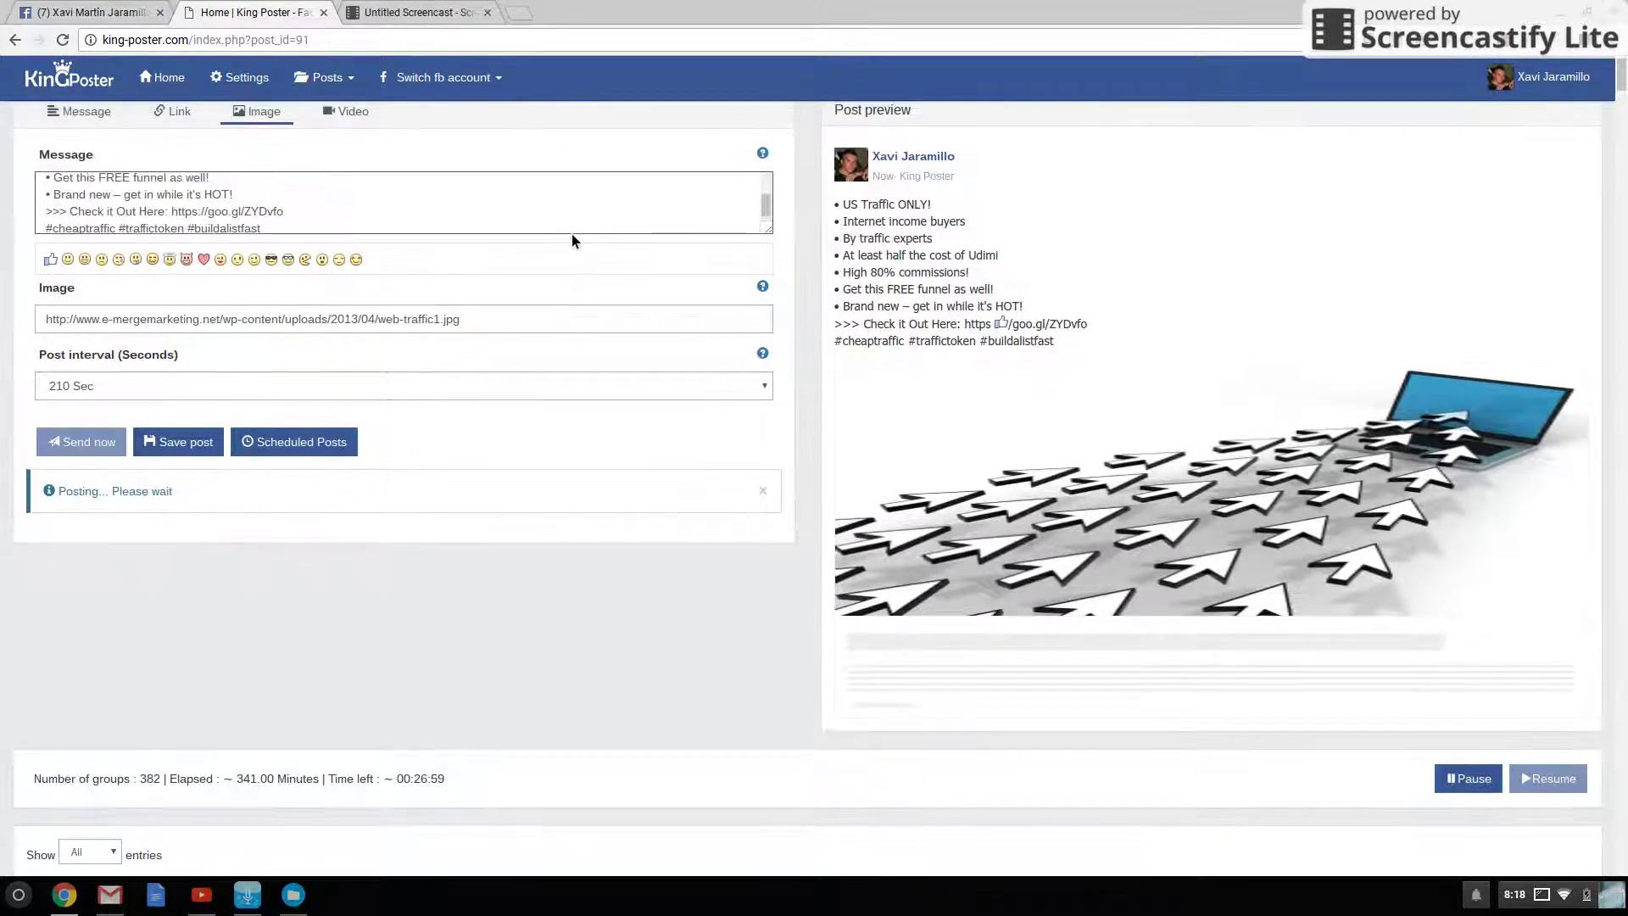
pyautogui.scroll(1, 579, 241)
pyautogui.scroll(1, 578, 242)
pyautogui.scroll(1, 579, 242)
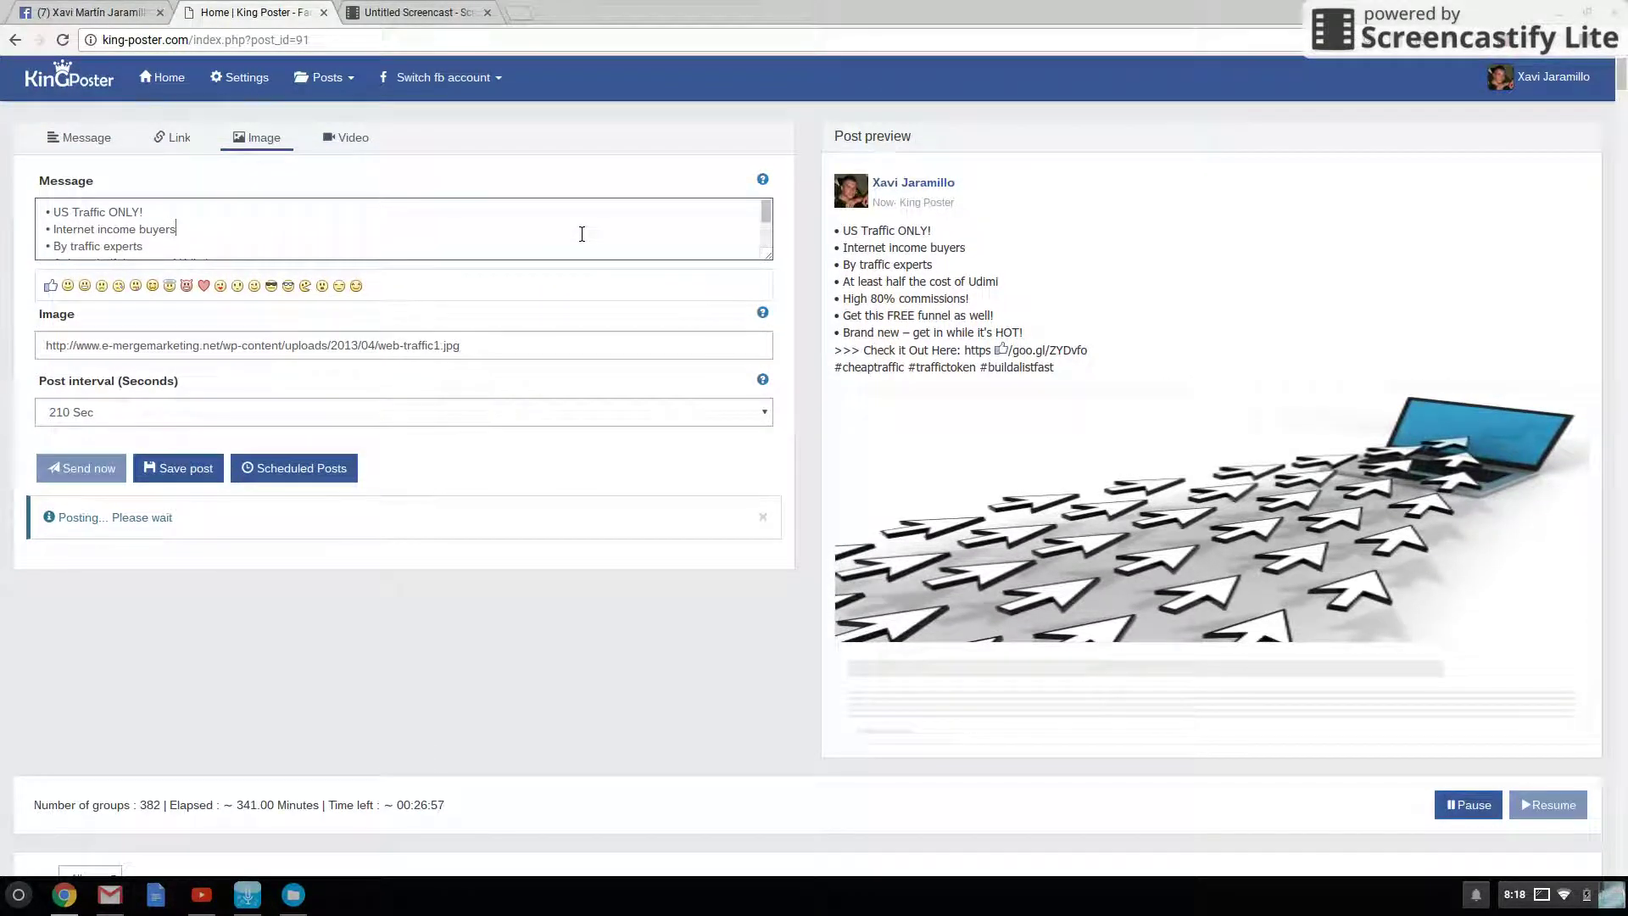
pyautogui.click(580, 235)
pyautogui.scroll(-3, 633, 645)
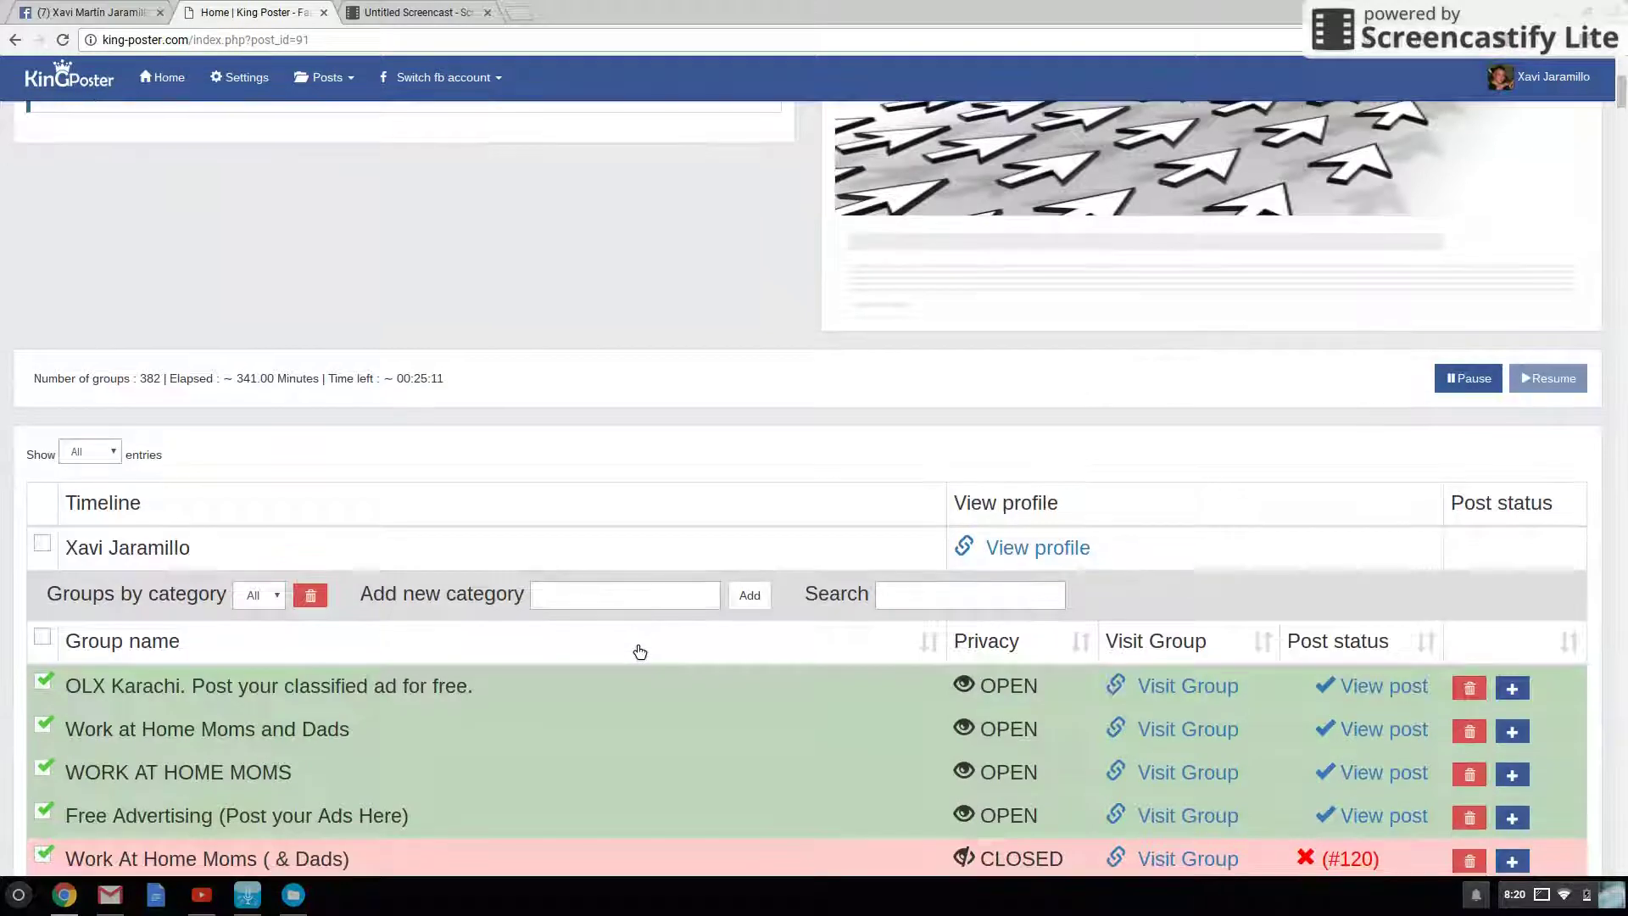
pyautogui.scroll(-1, 636, 652)
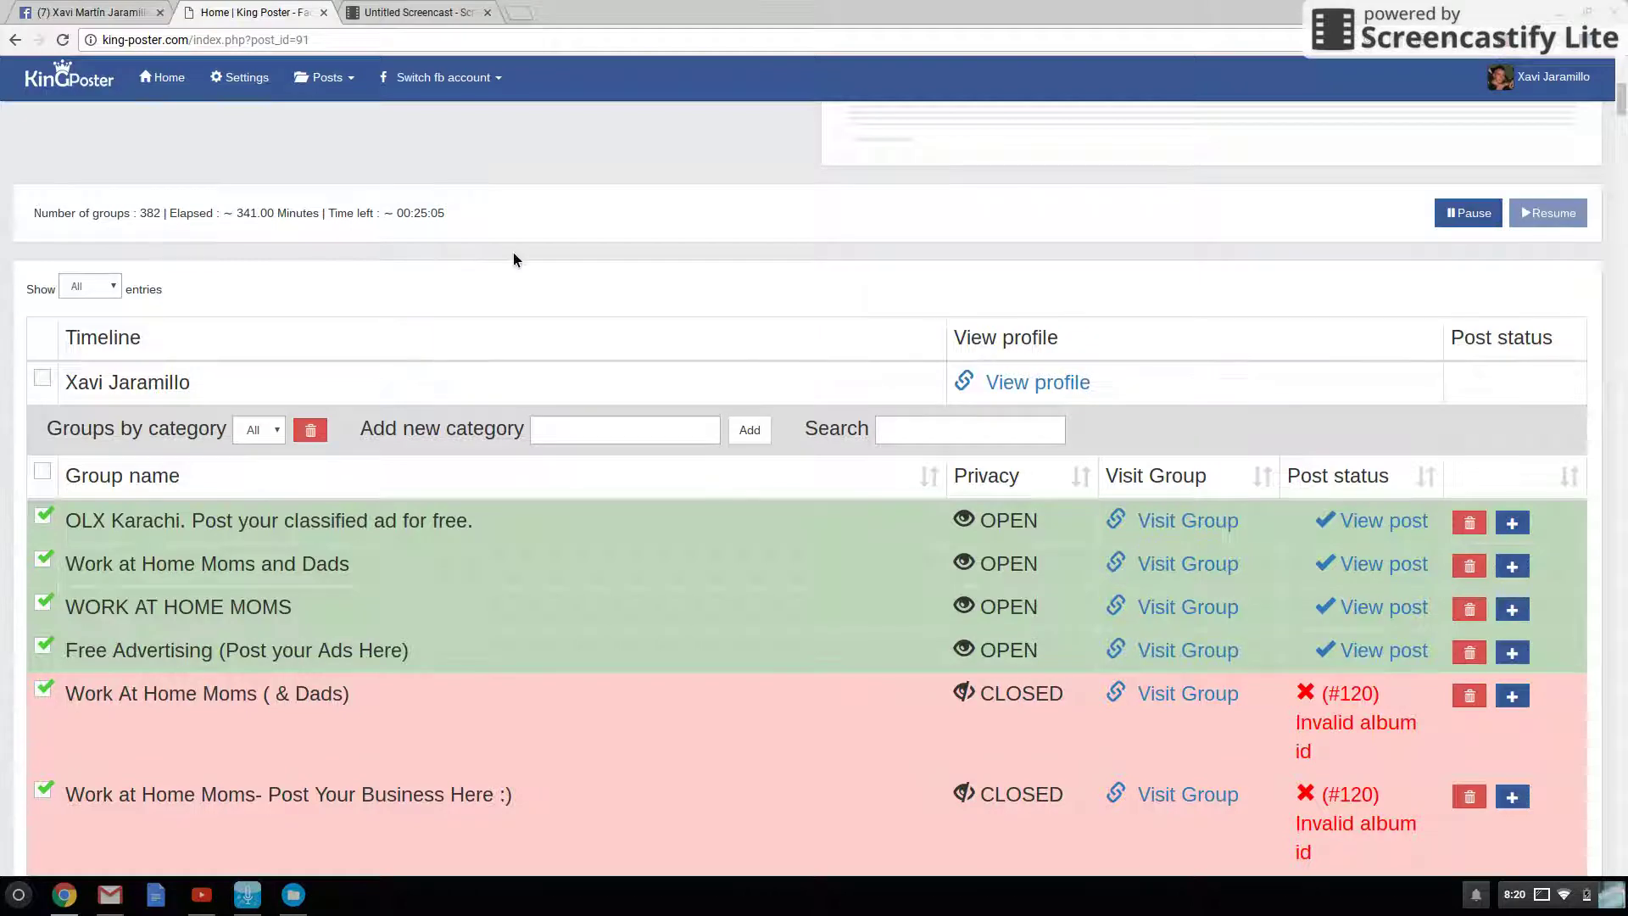
pyautogui.scroll(-1, 747, 278)
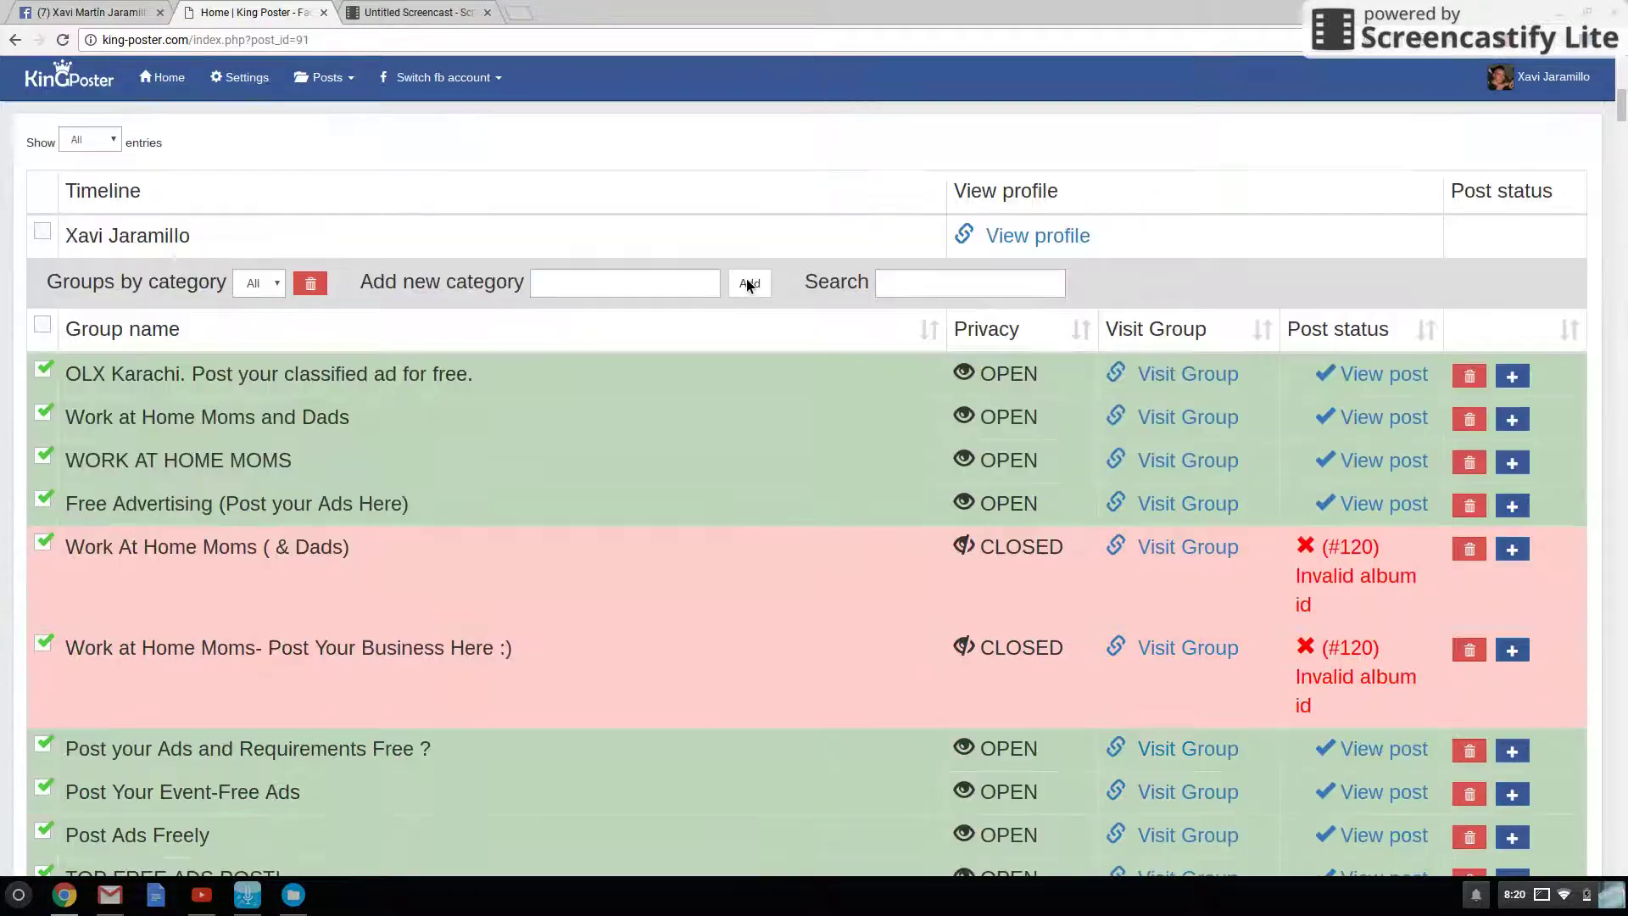
pyautogui.scroll(-1, 746, 279)
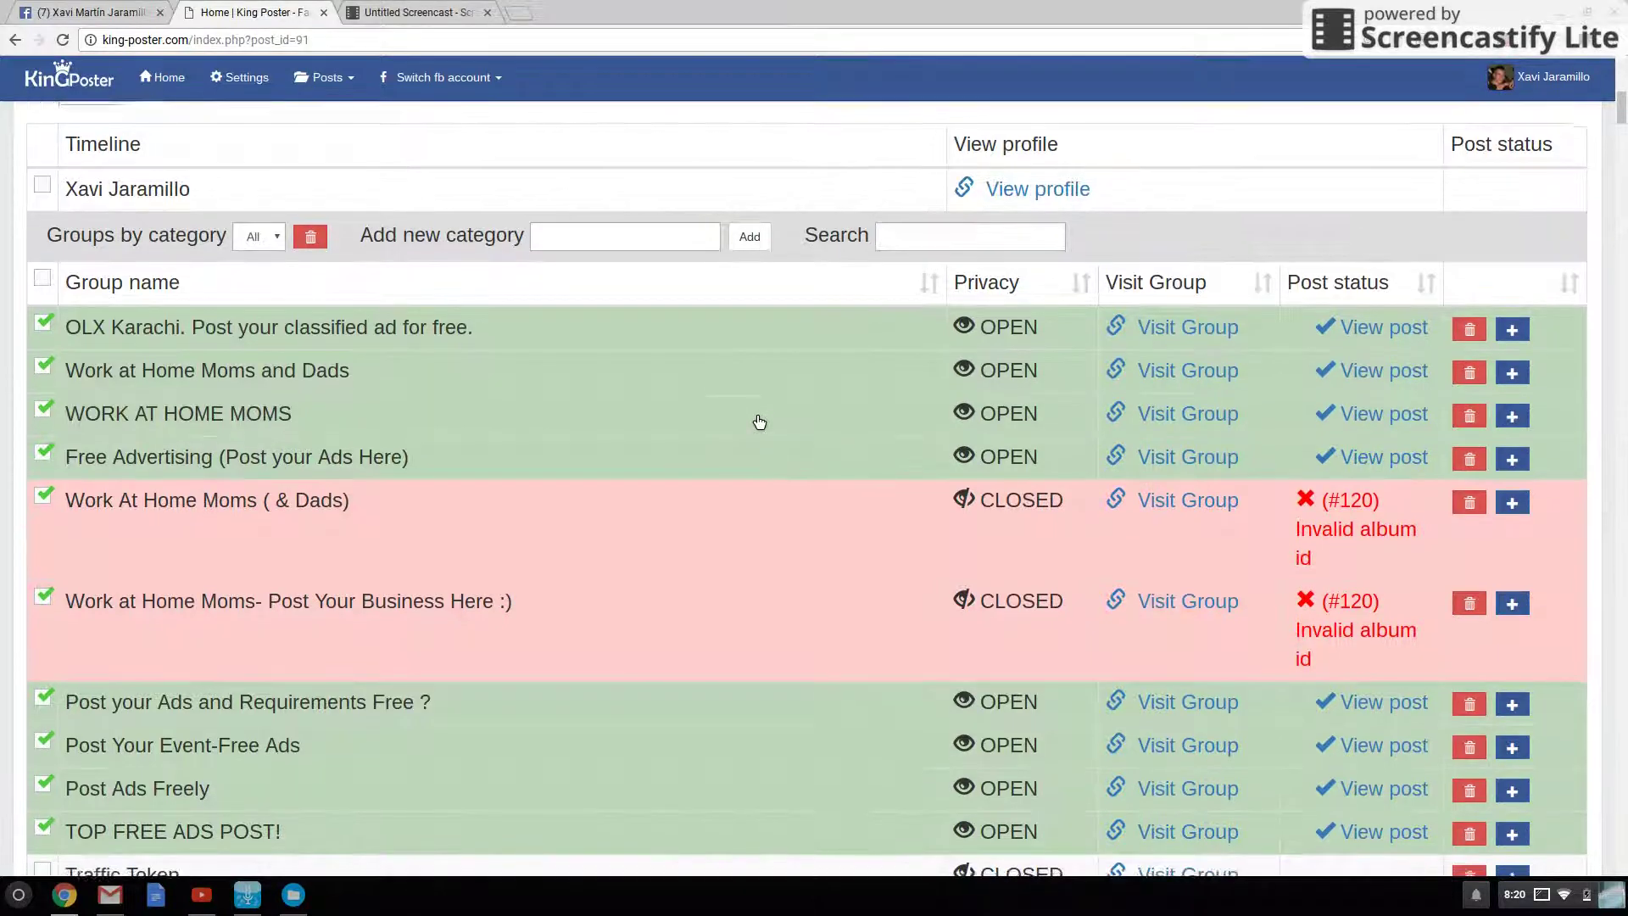
pyautogui.scroll(-1, 759, 421)
pyautogui.scroll(-2, 758, 420)
pyautogui.scroll(-1, 759, 421)
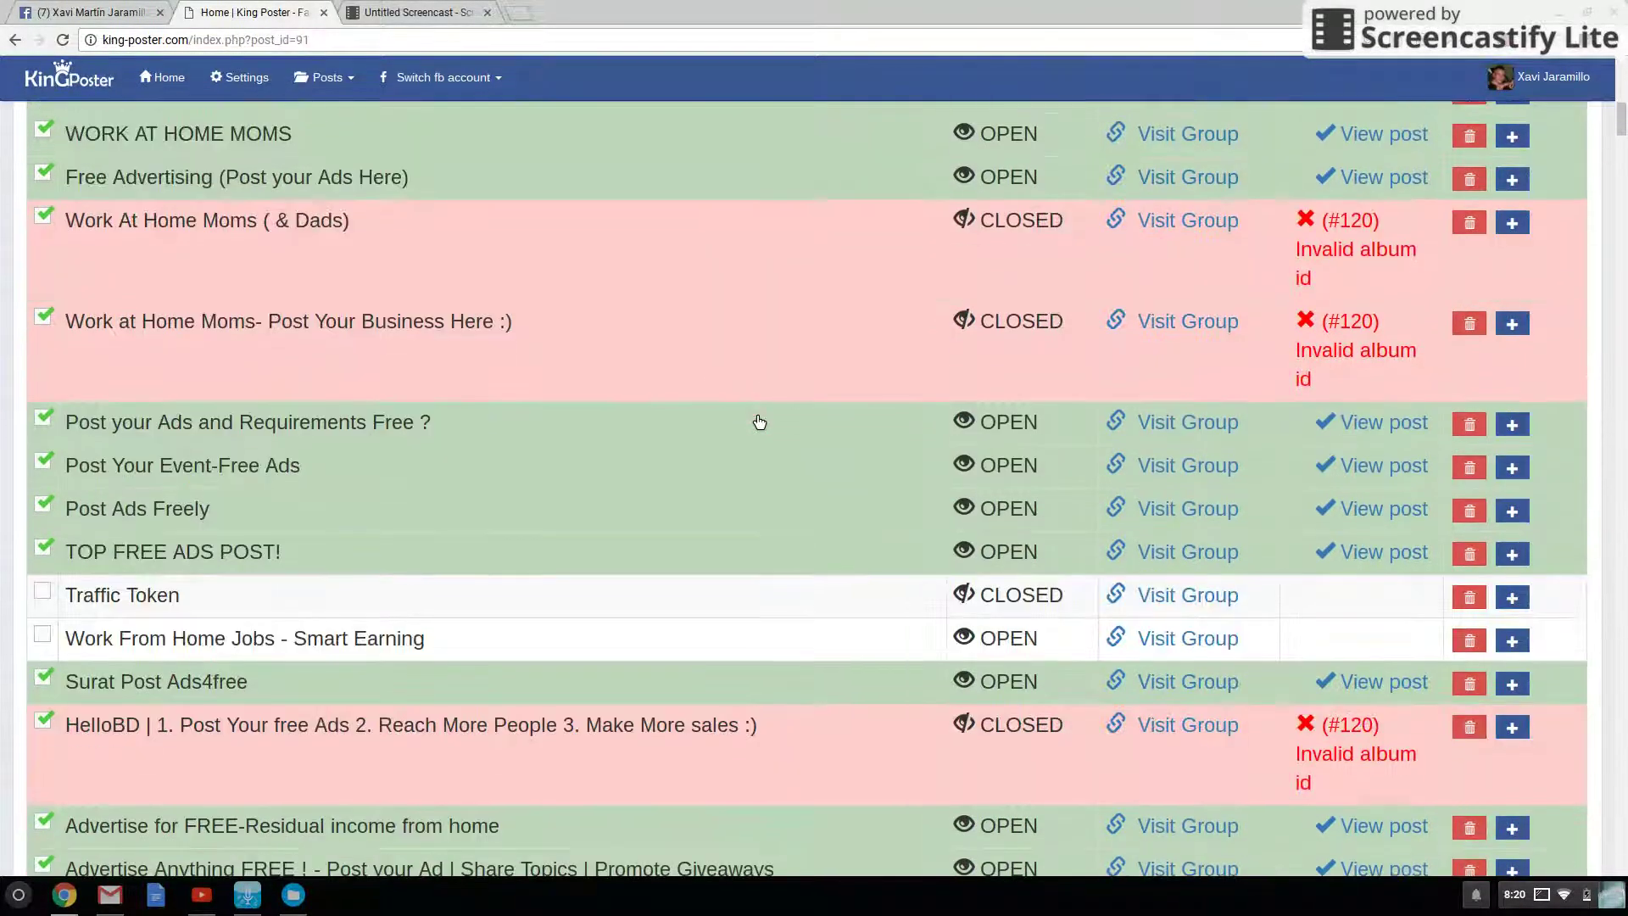
pyautogui.scroll(-1, 760, 421)
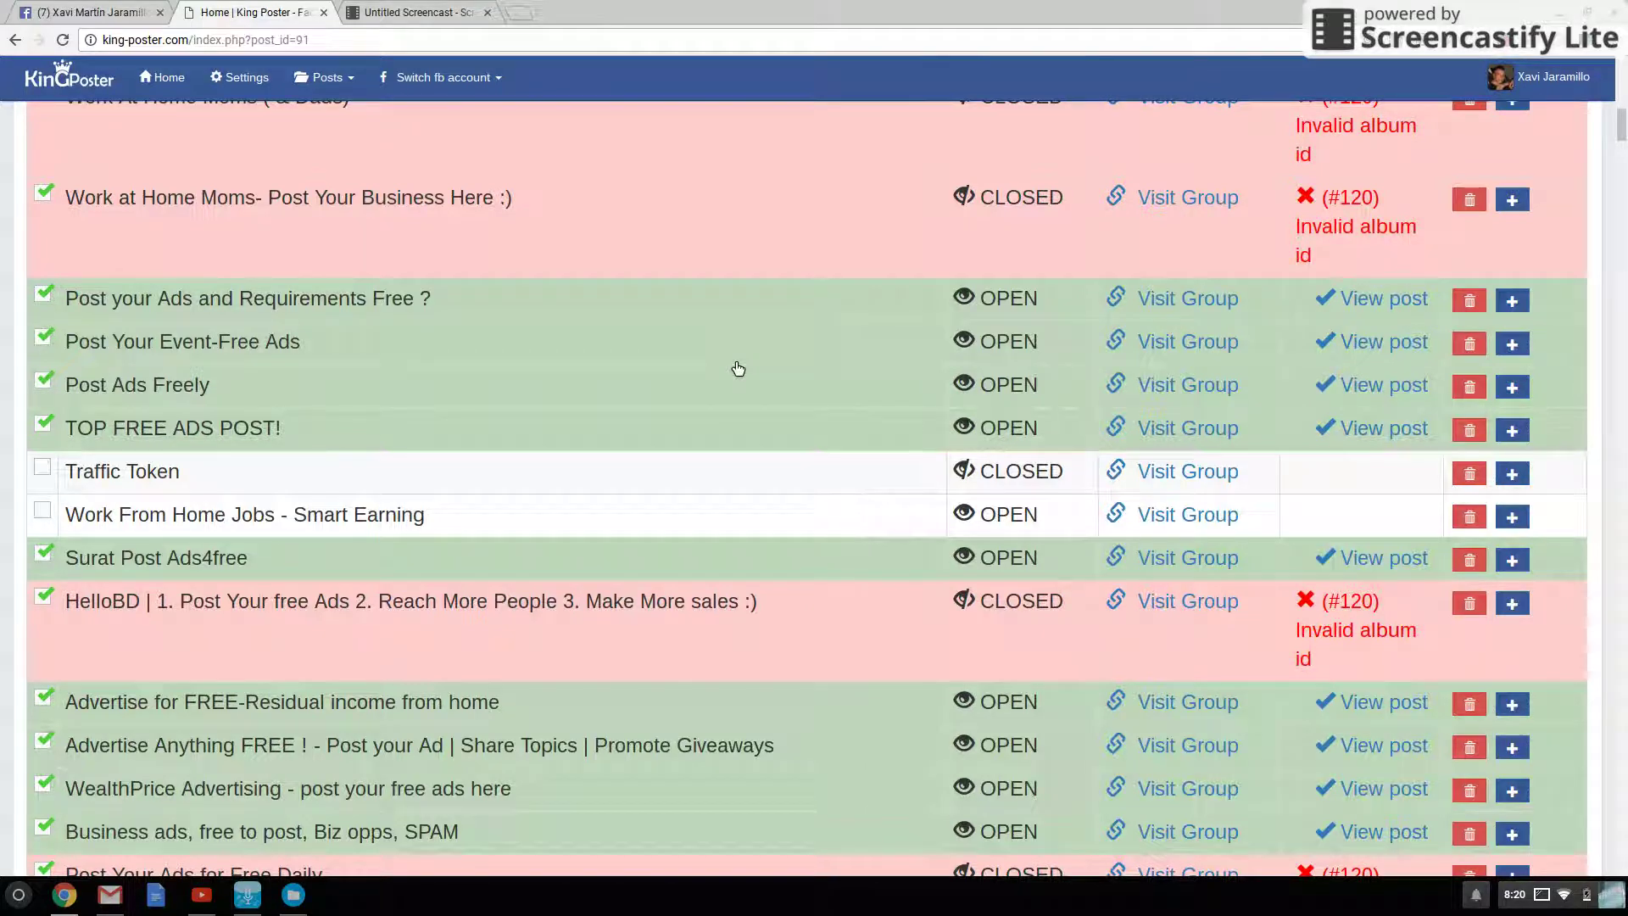
pyautogui.scroll(1, 739, 369)
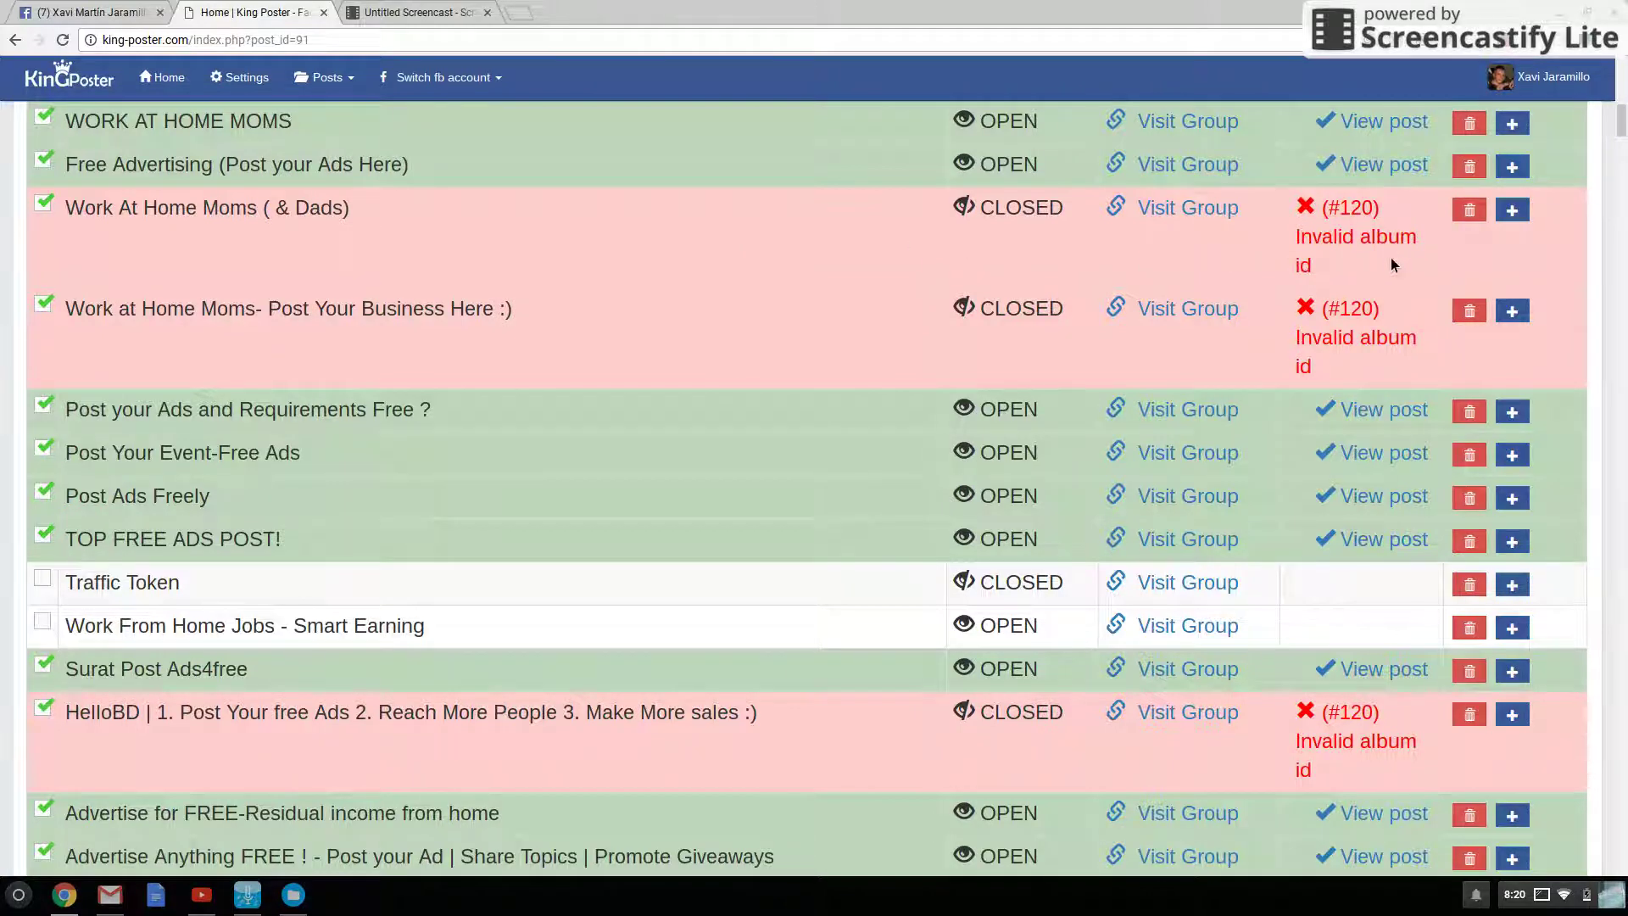
pyautogui.scroll(-1, 685, 285)
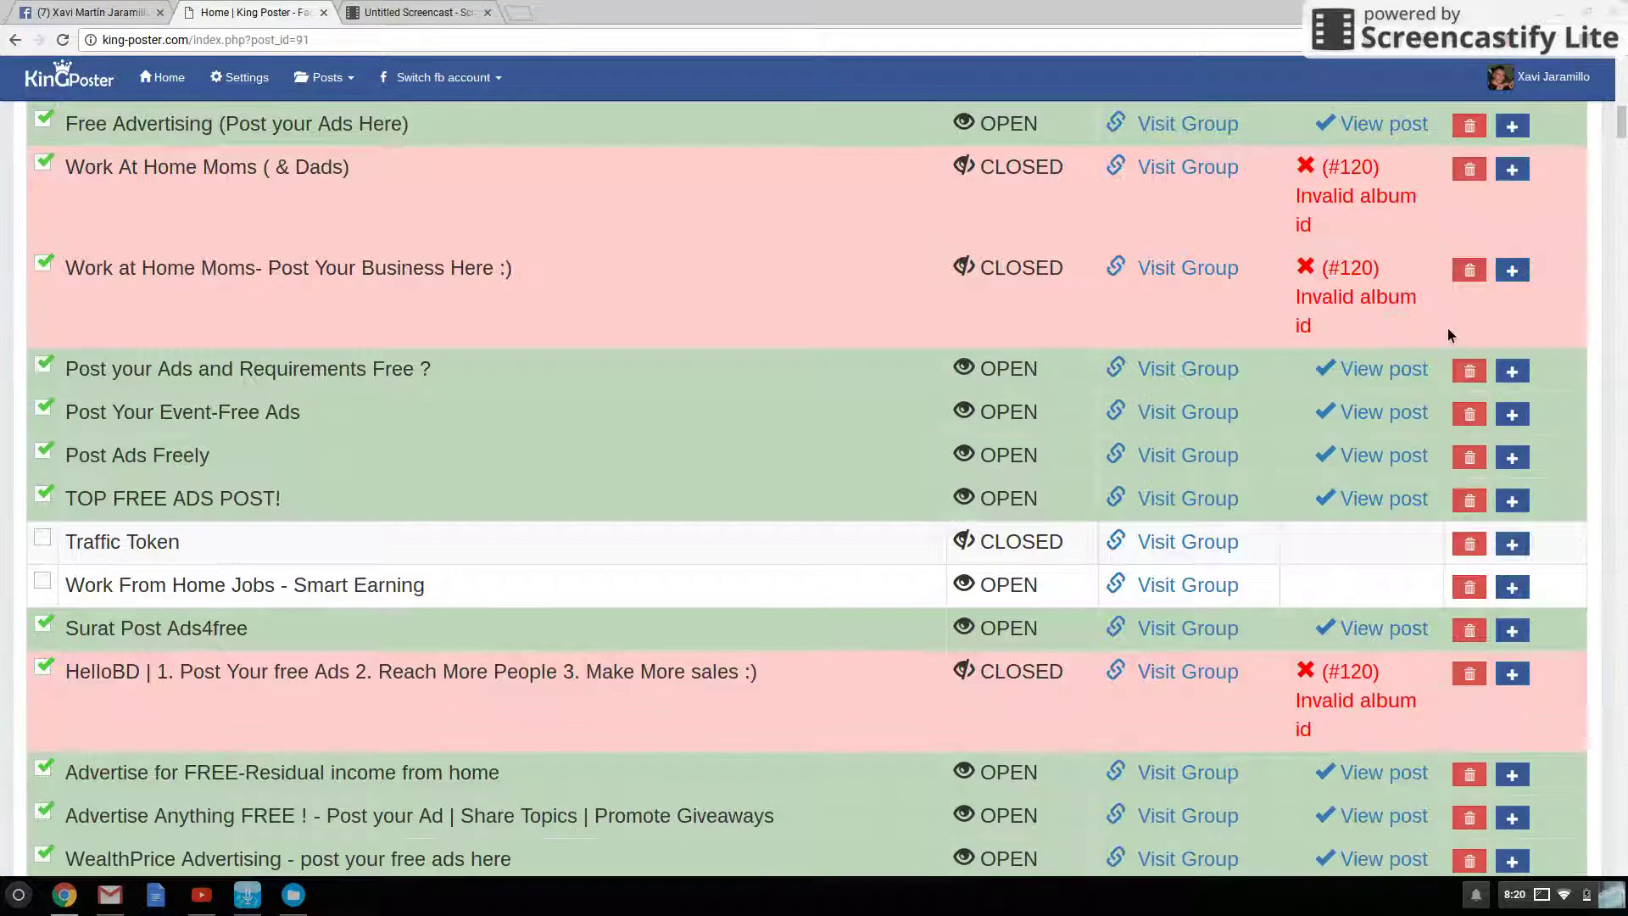
pyautogui.scroll(-3, 694, 294)
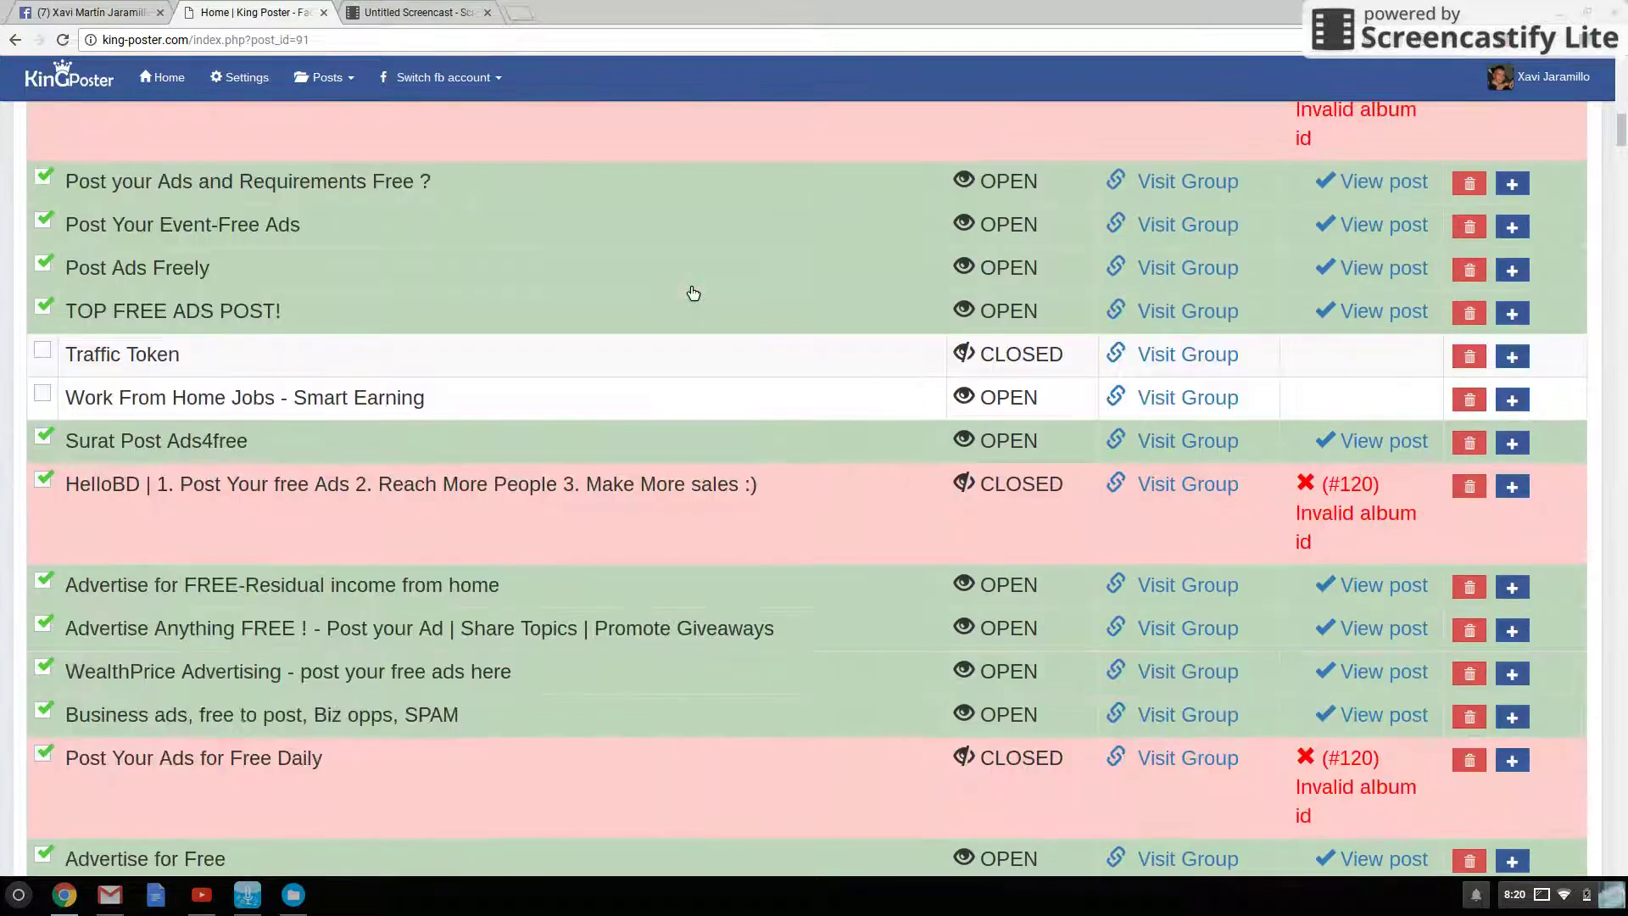
pyautogui.scroll(-3, 694, 295)
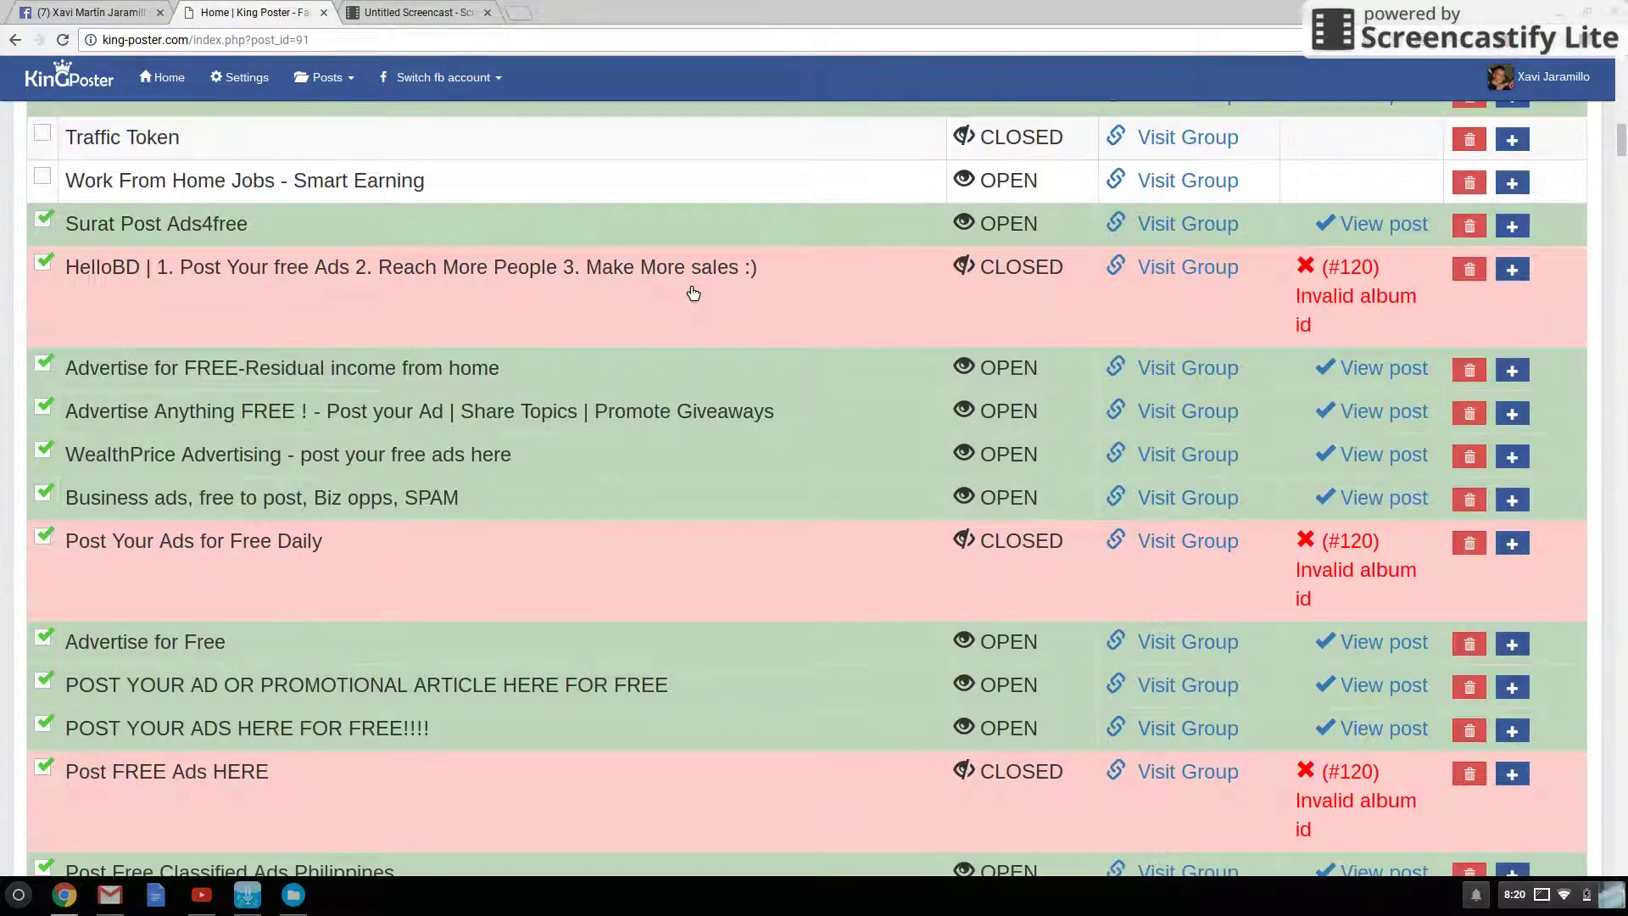
pyautogui.scroll(-2, 693, 293)
pyautogui.scroll(-3, 692, 293)
pyautogui.scroll(-3, 694, 294)
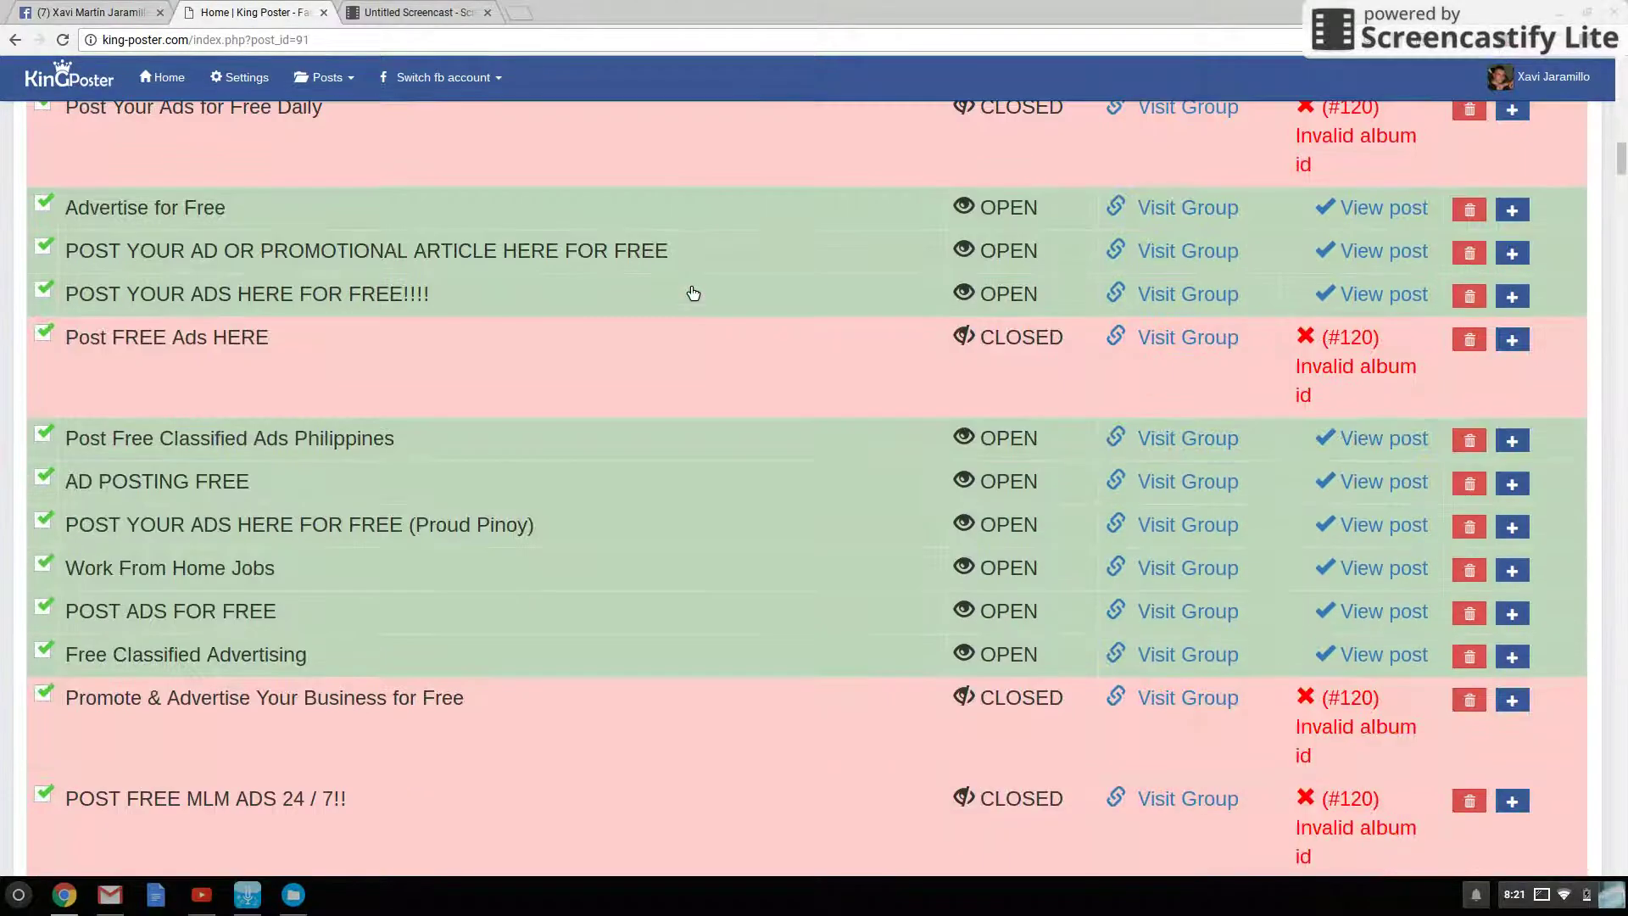
pyautogui.scroll(-3, 694, 294)
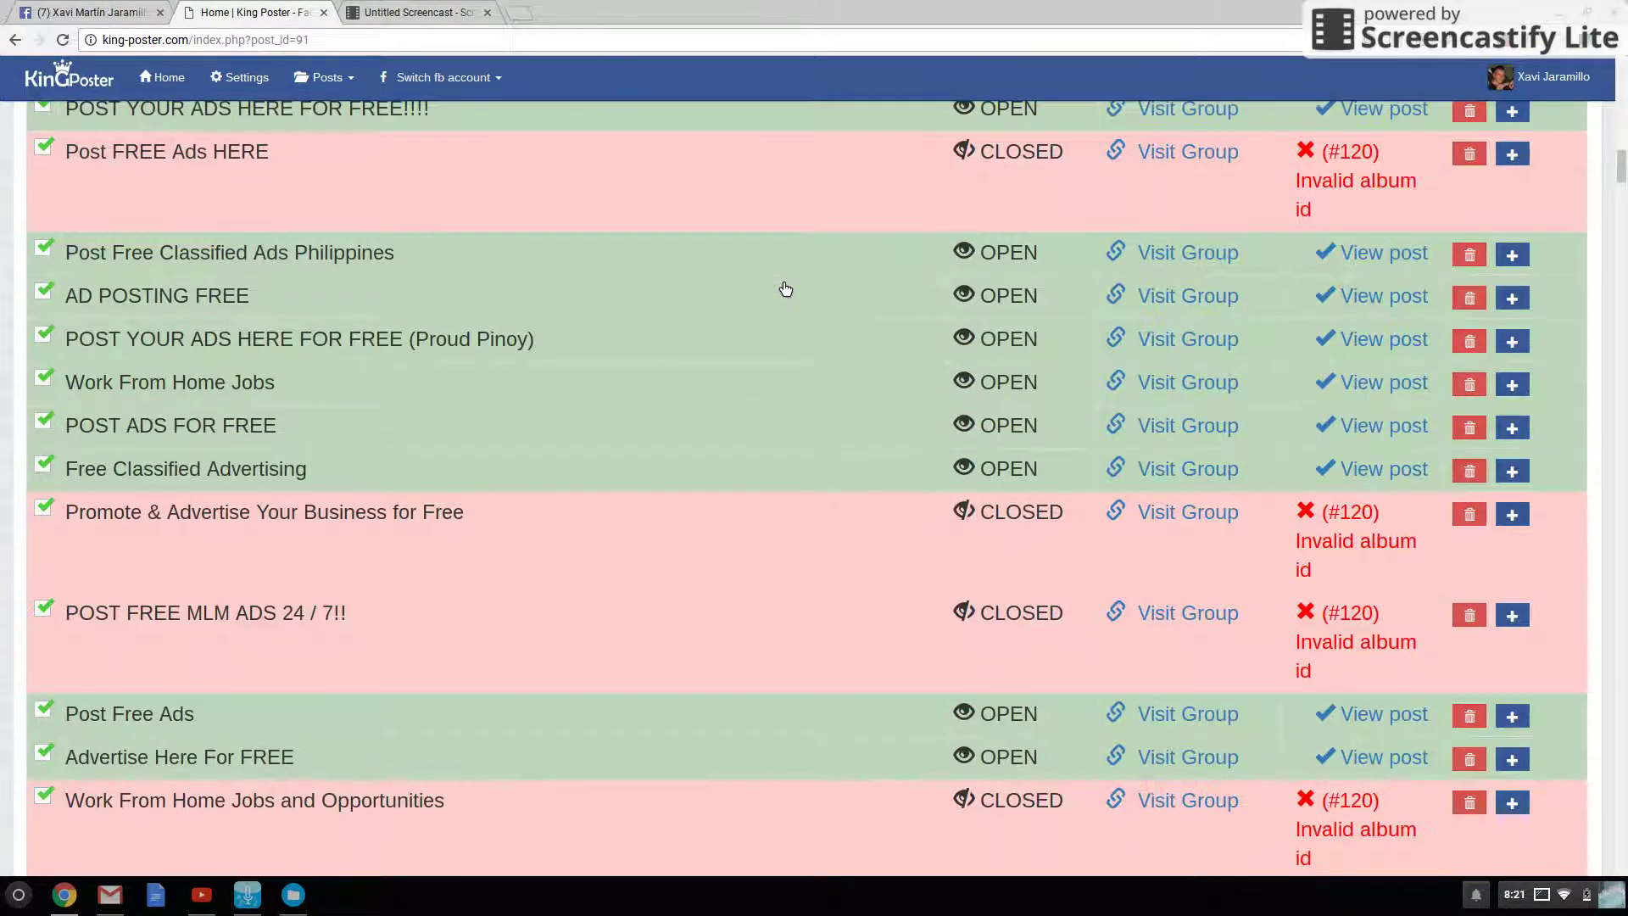
pyautogui.scroll(-1, 785, 288)
pyautogui.scroll(-2, 784, 289)
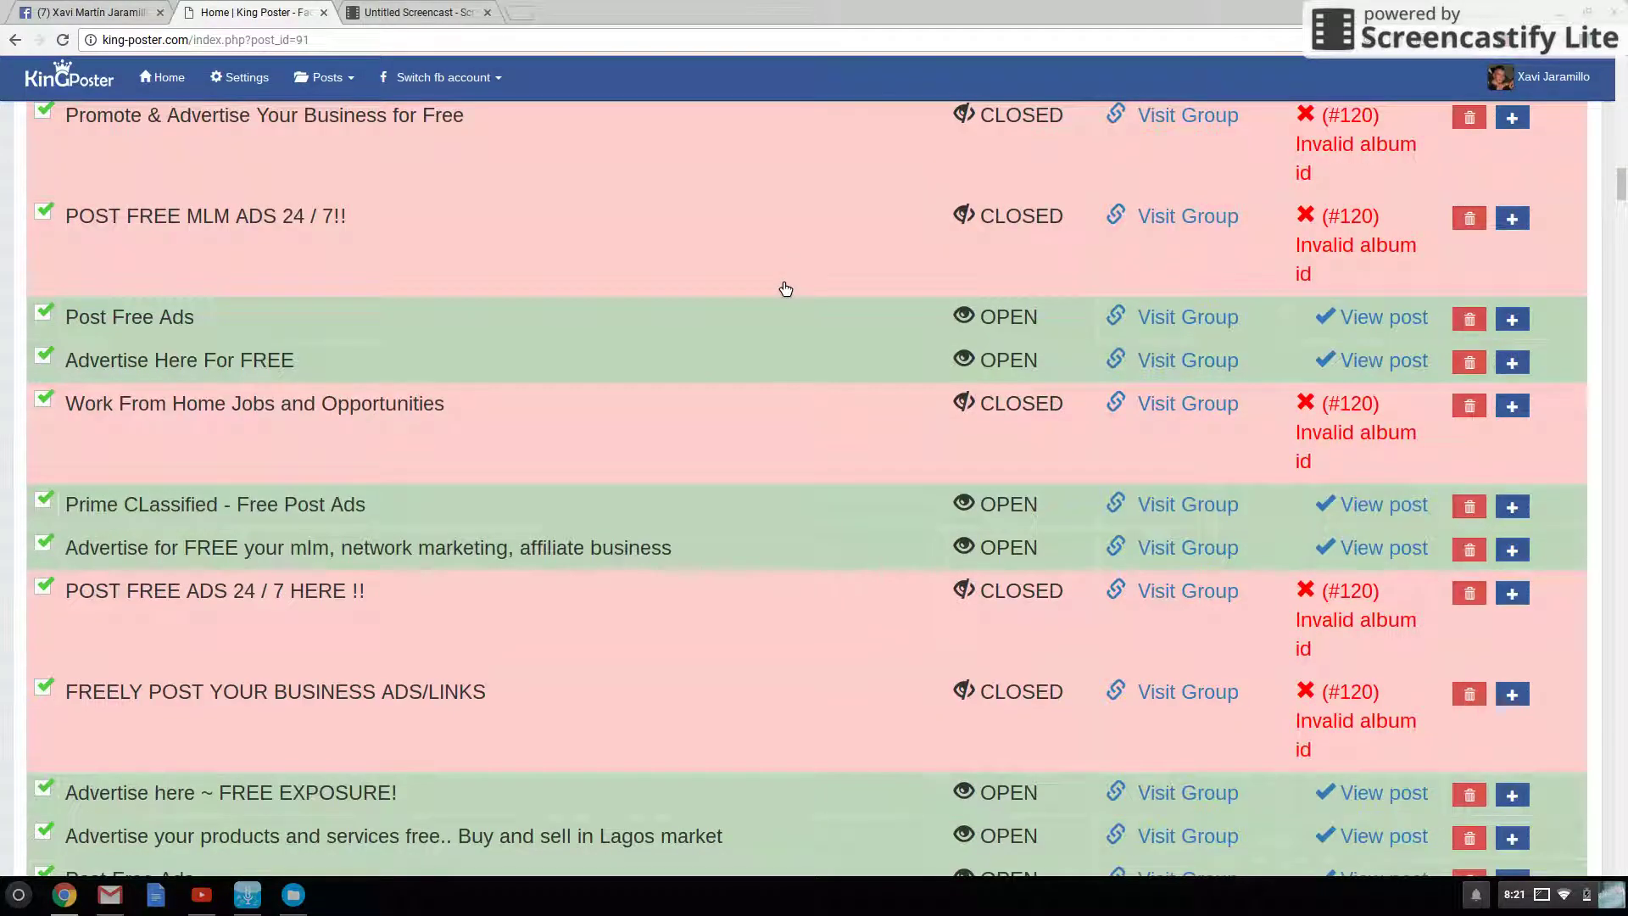
pyautogui.scroll(-1, 785, 289)
pyautogui.scroll(-2, 786, 288)
pyautogui.scroll(-2, 786, 288)
pyautogui.scroll(-1, 785, 289)
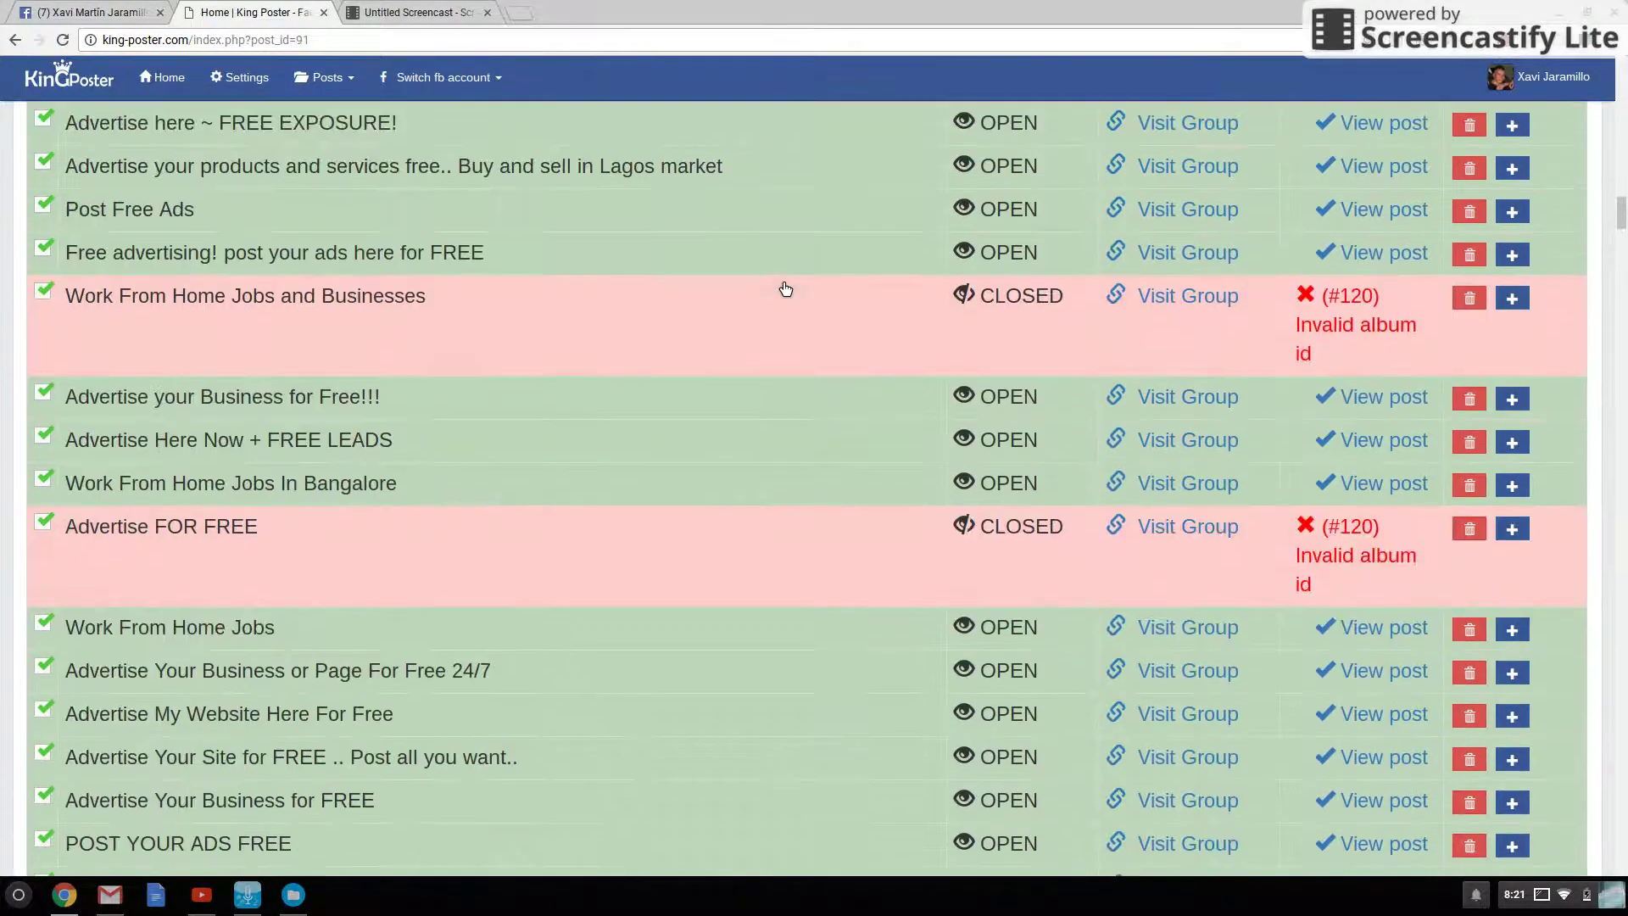
pyautogui.scroll(-2, 785, 289)
pyautogui.scroll(-2, 784, 289)
pyautogui.scroll(-1, 786, 289)
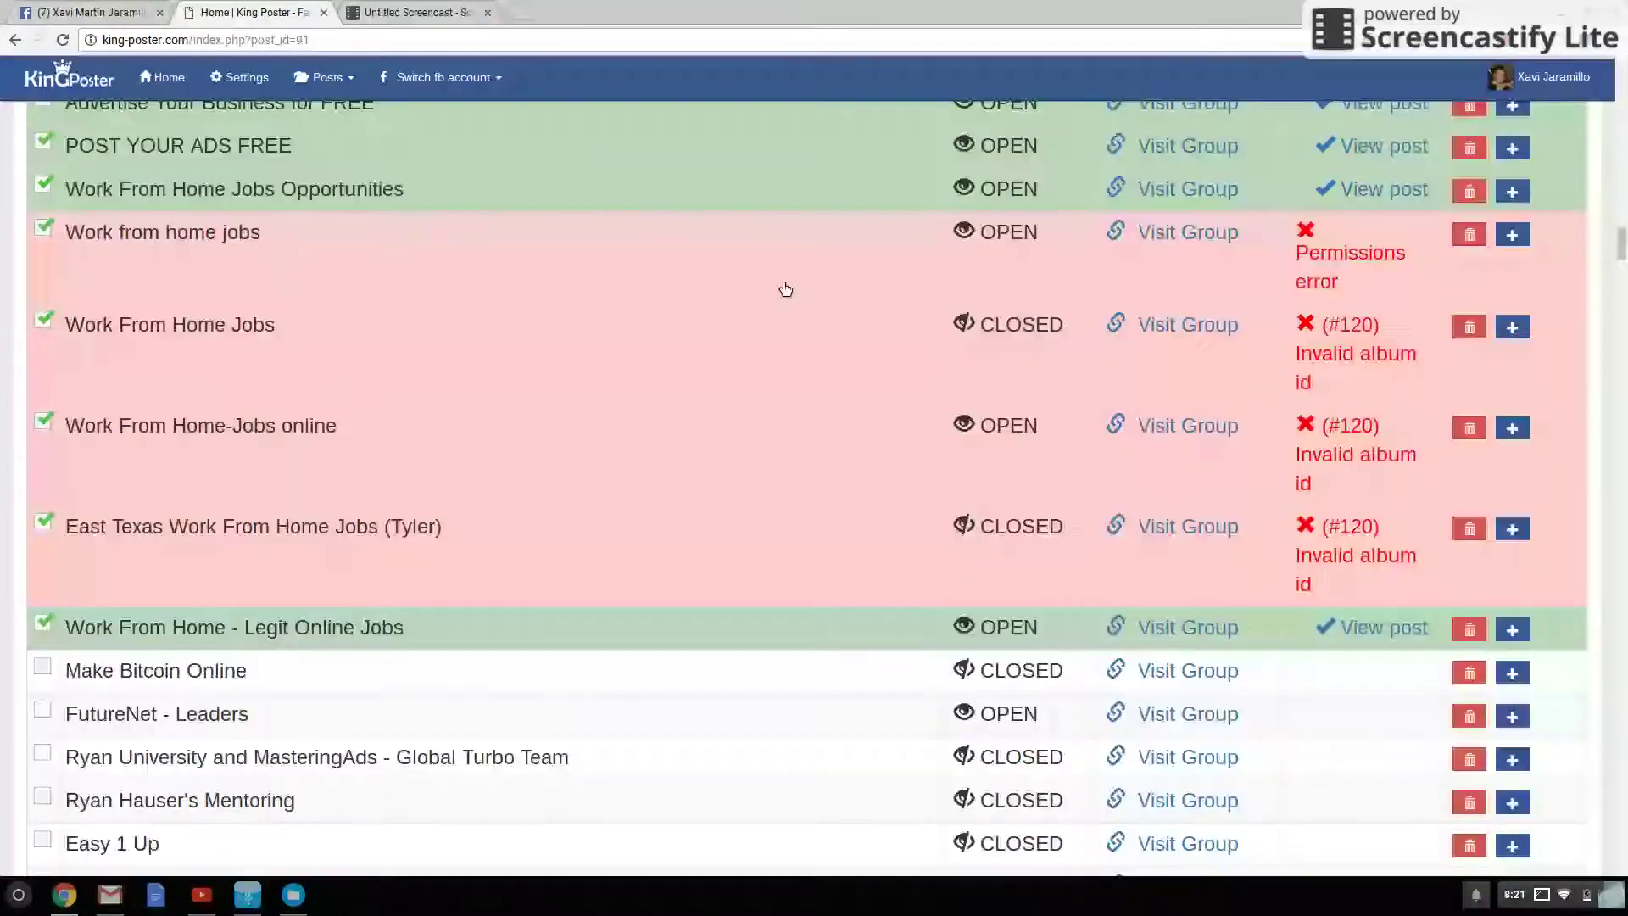
pyautogui.scroll(-3, 785, 288)
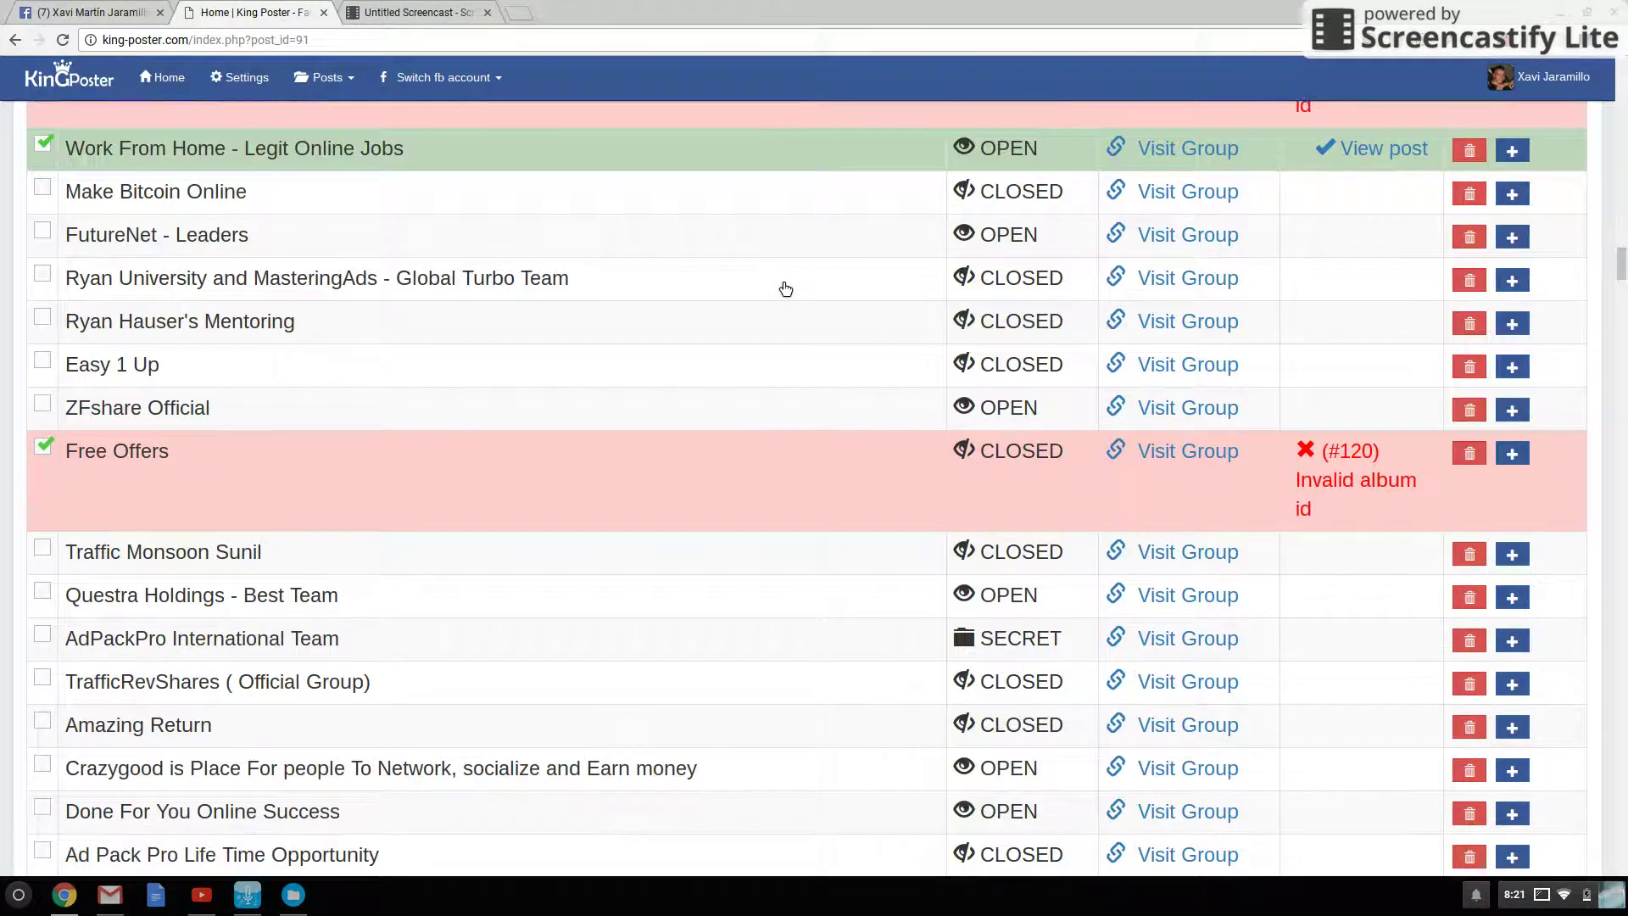
pyautogui.scroll(-2, 785, 289)
pyautogui.scroll(-1, 784, 289)
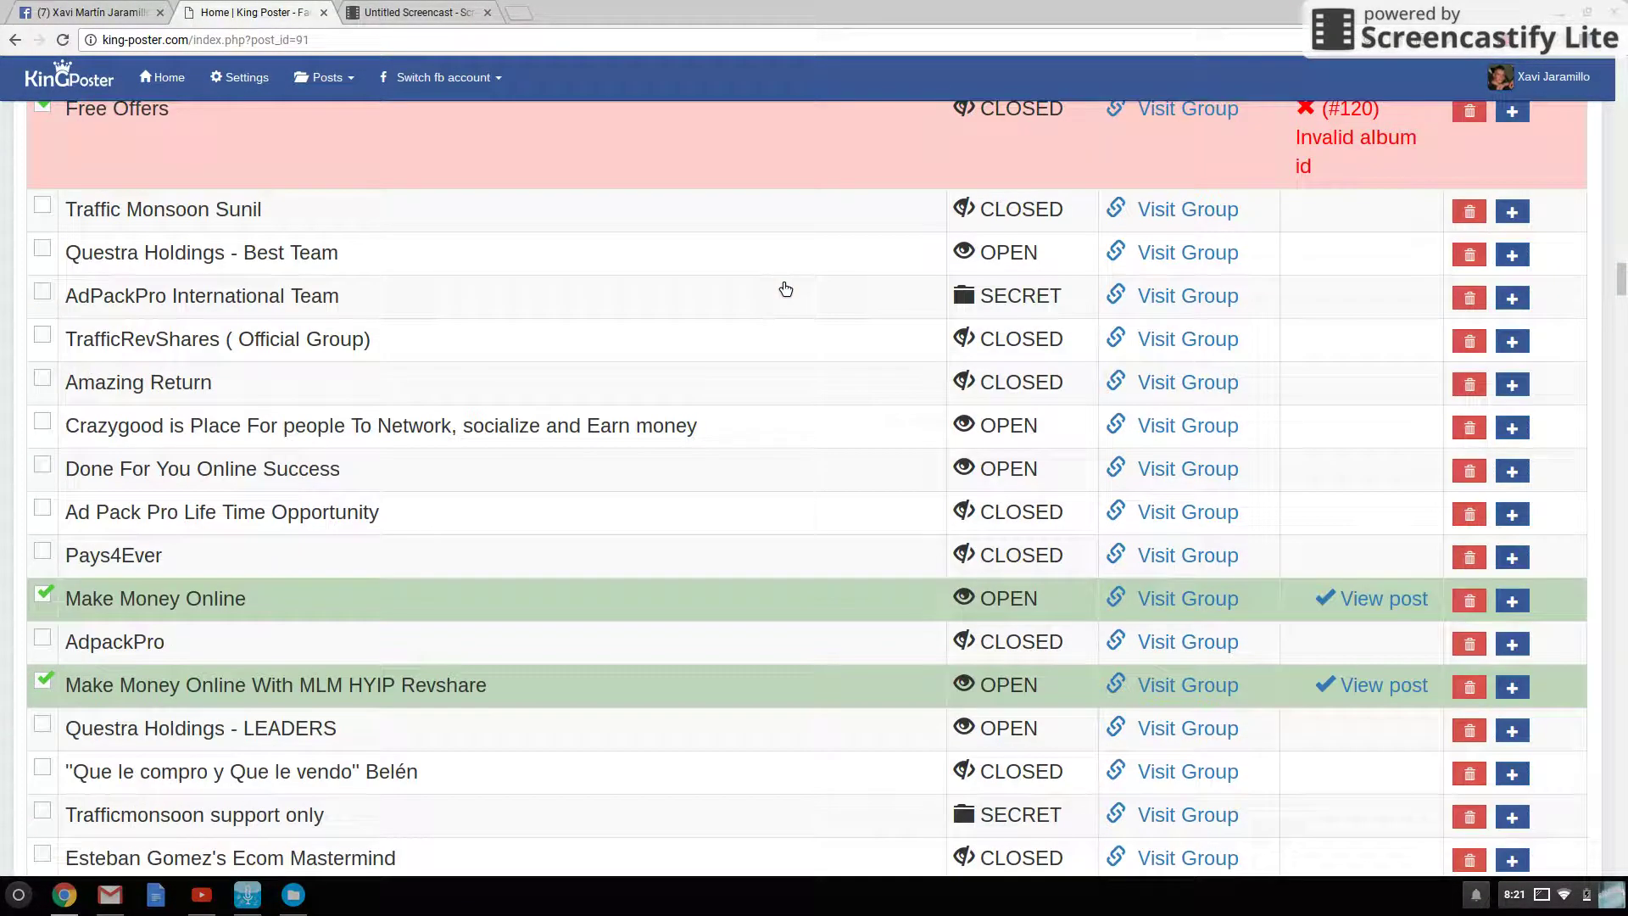
pyautogui.scroll(-3, 785, 289)
pyautogui.scroll(-3, 785, 288)
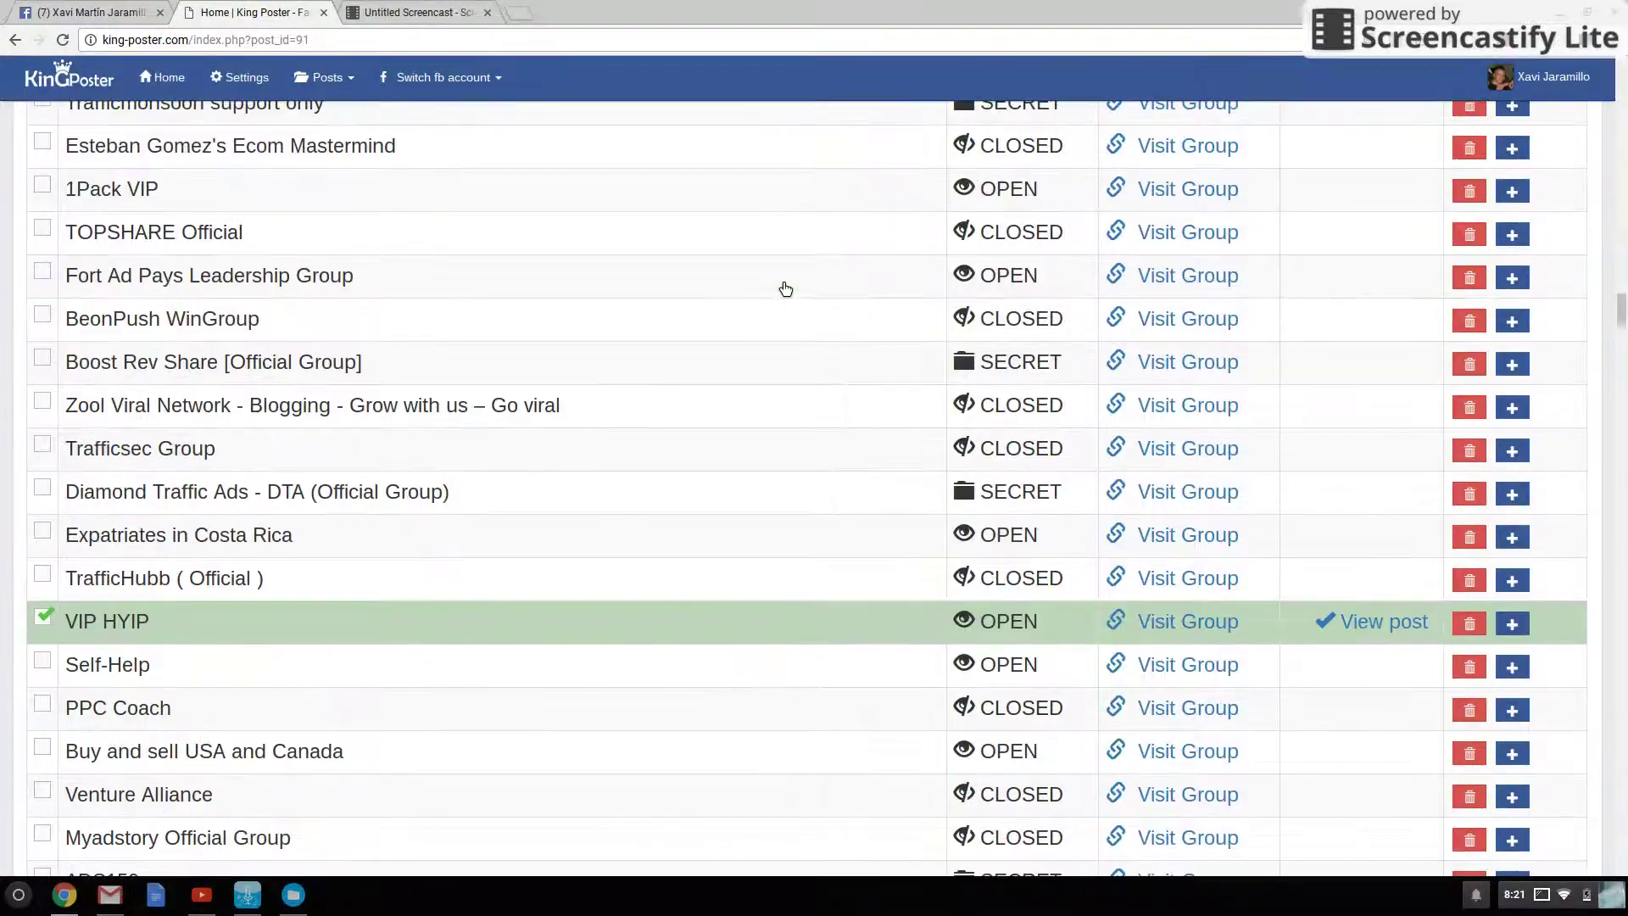
pyautogui.scroll(-2, 784, 289)
pyautogui.scroll(-2, 786, 290)
pyautogui.scroll(-1, 785, 289)
pyautogui.scroll(-1, 785, 288)
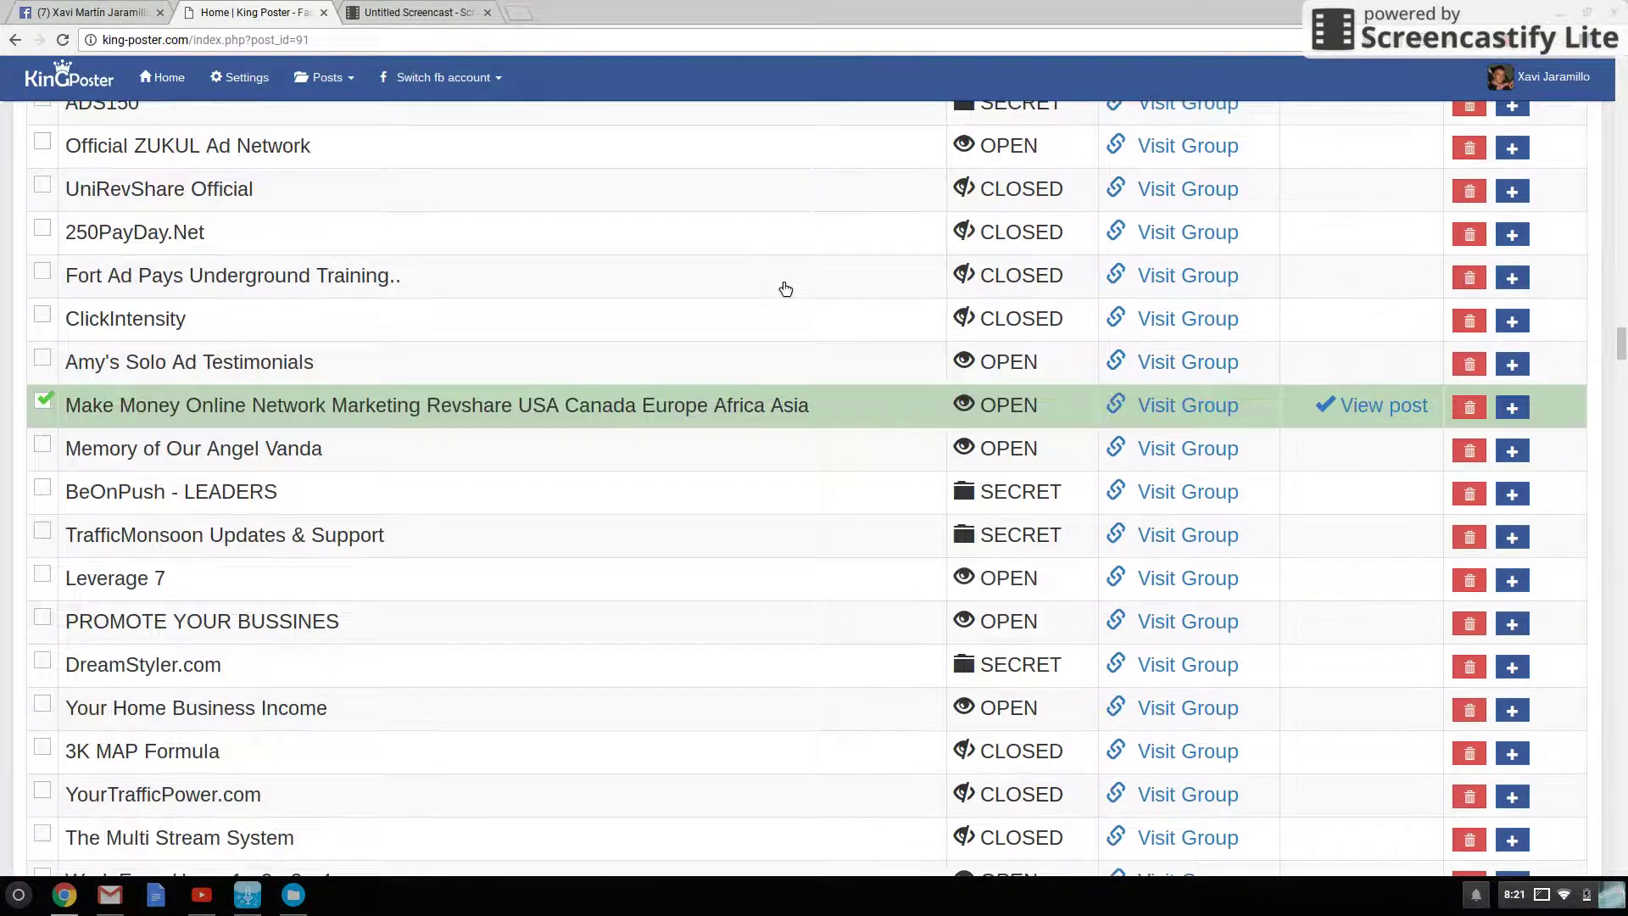
pyautogui.scroll(-2, 785, 290)
pyautogui.scroll(-2, 786, 289)
pyautogui.scroll(-2, 784, 289)
pyautogui.scroll(-3, 784, 289)
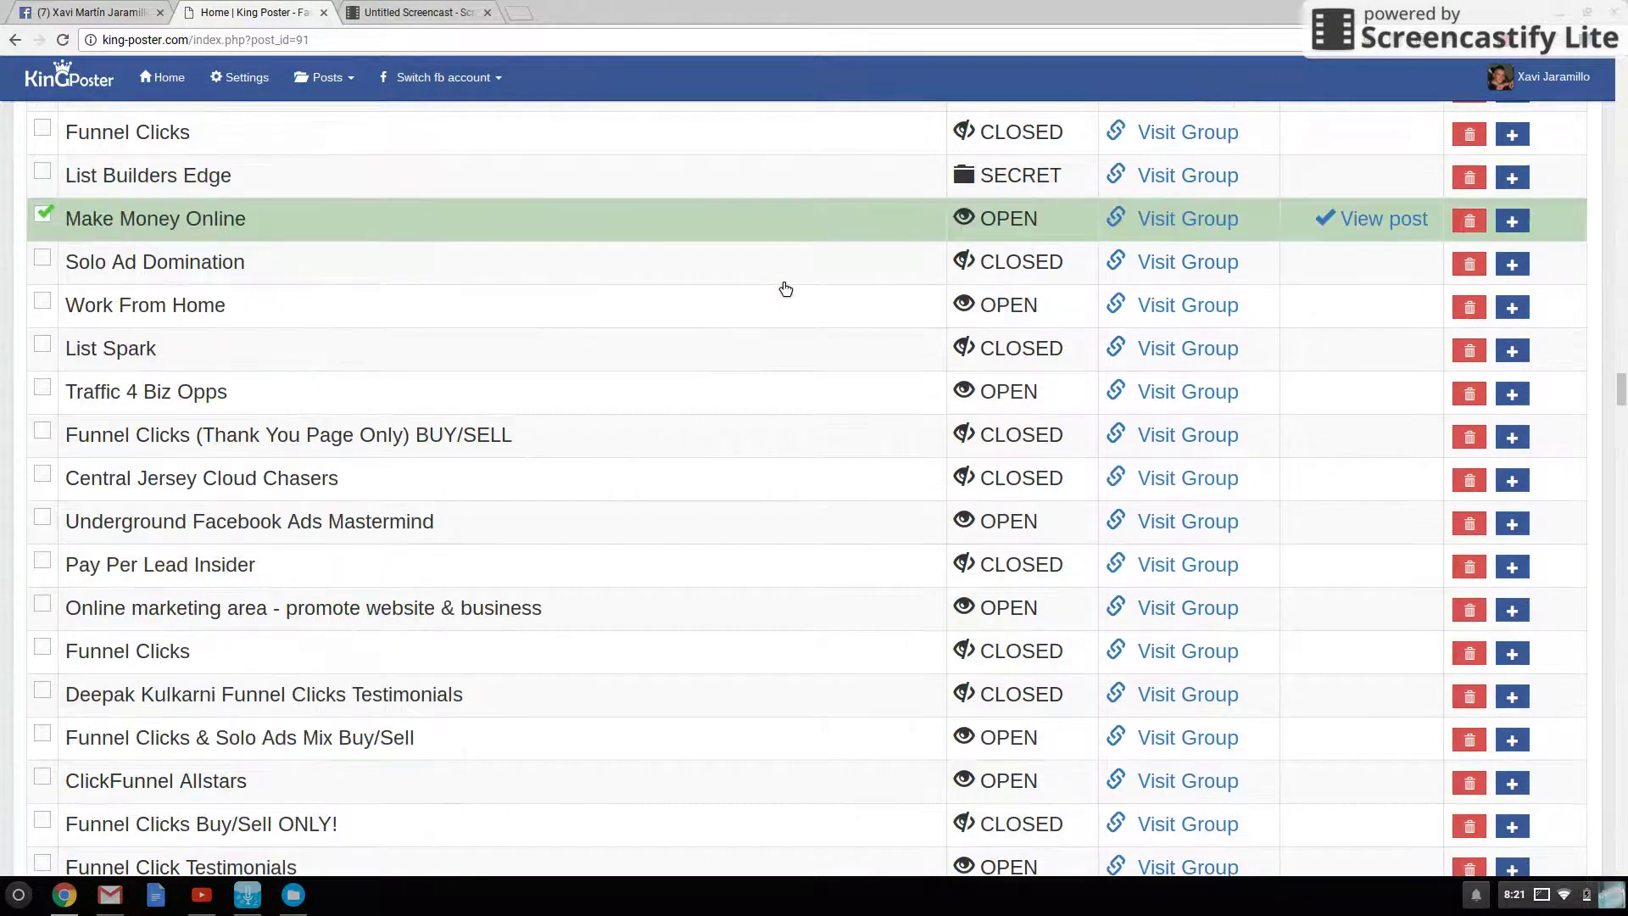
pyautogui.scroll(-1, 785, 289)
pyautogui.scroll(-5, 784, 289)
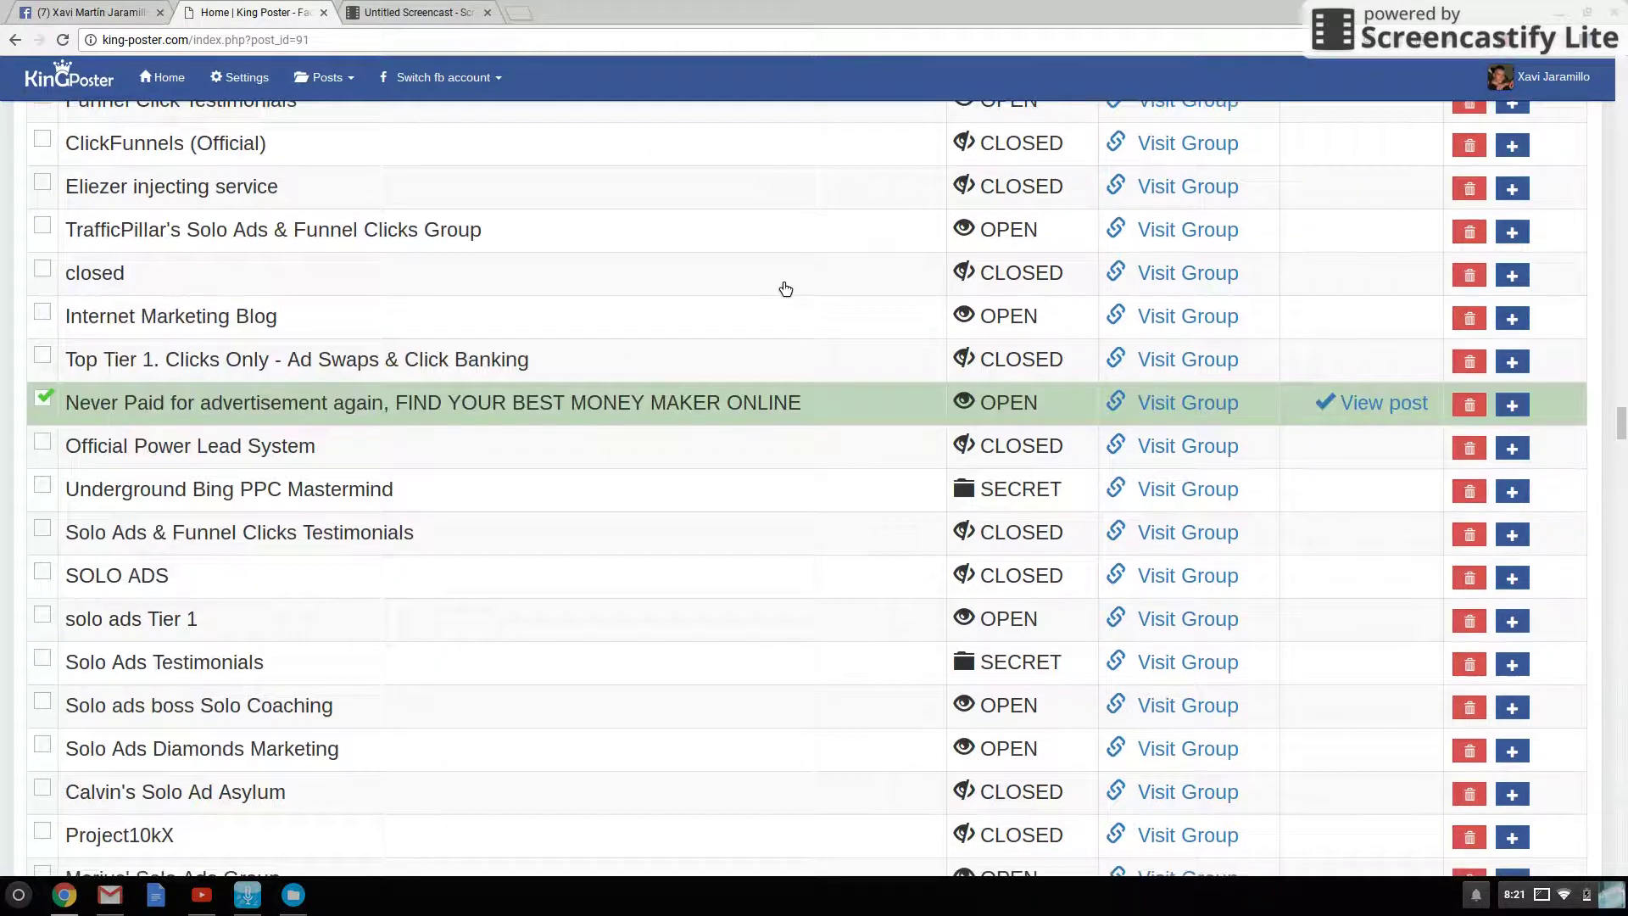
pyautogui.scroll(-5, 784, 290)
pyautogui.scroll(-3, 785, 289)
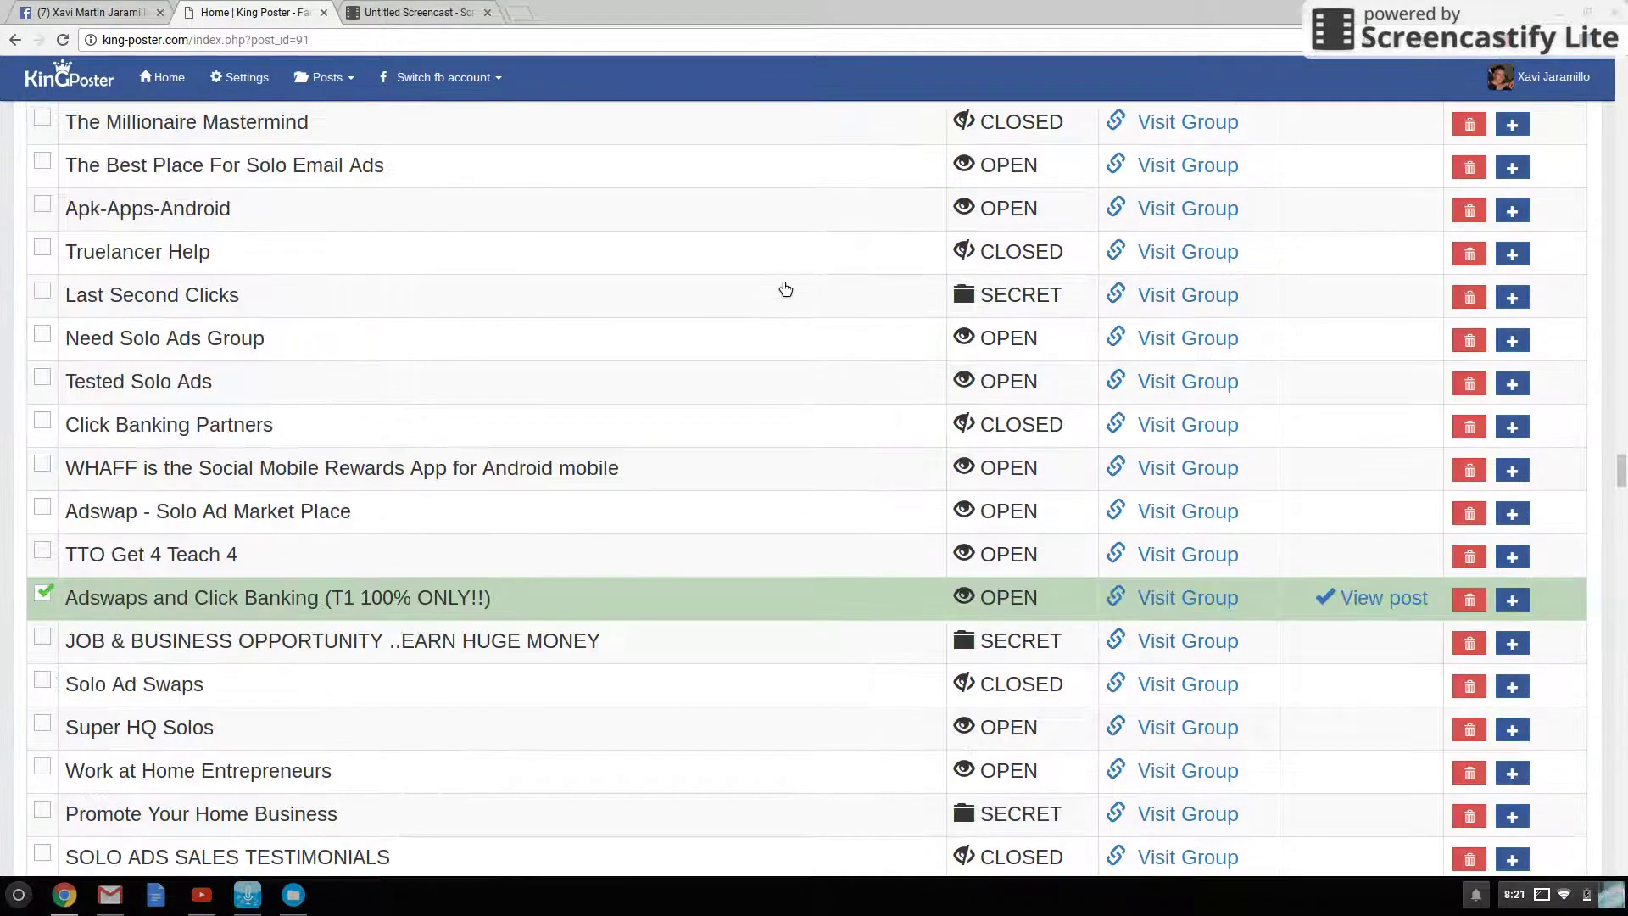
pyautogui.scroll(-1, 784, 289)
pyautogui.scroll(-3, 784, 289)
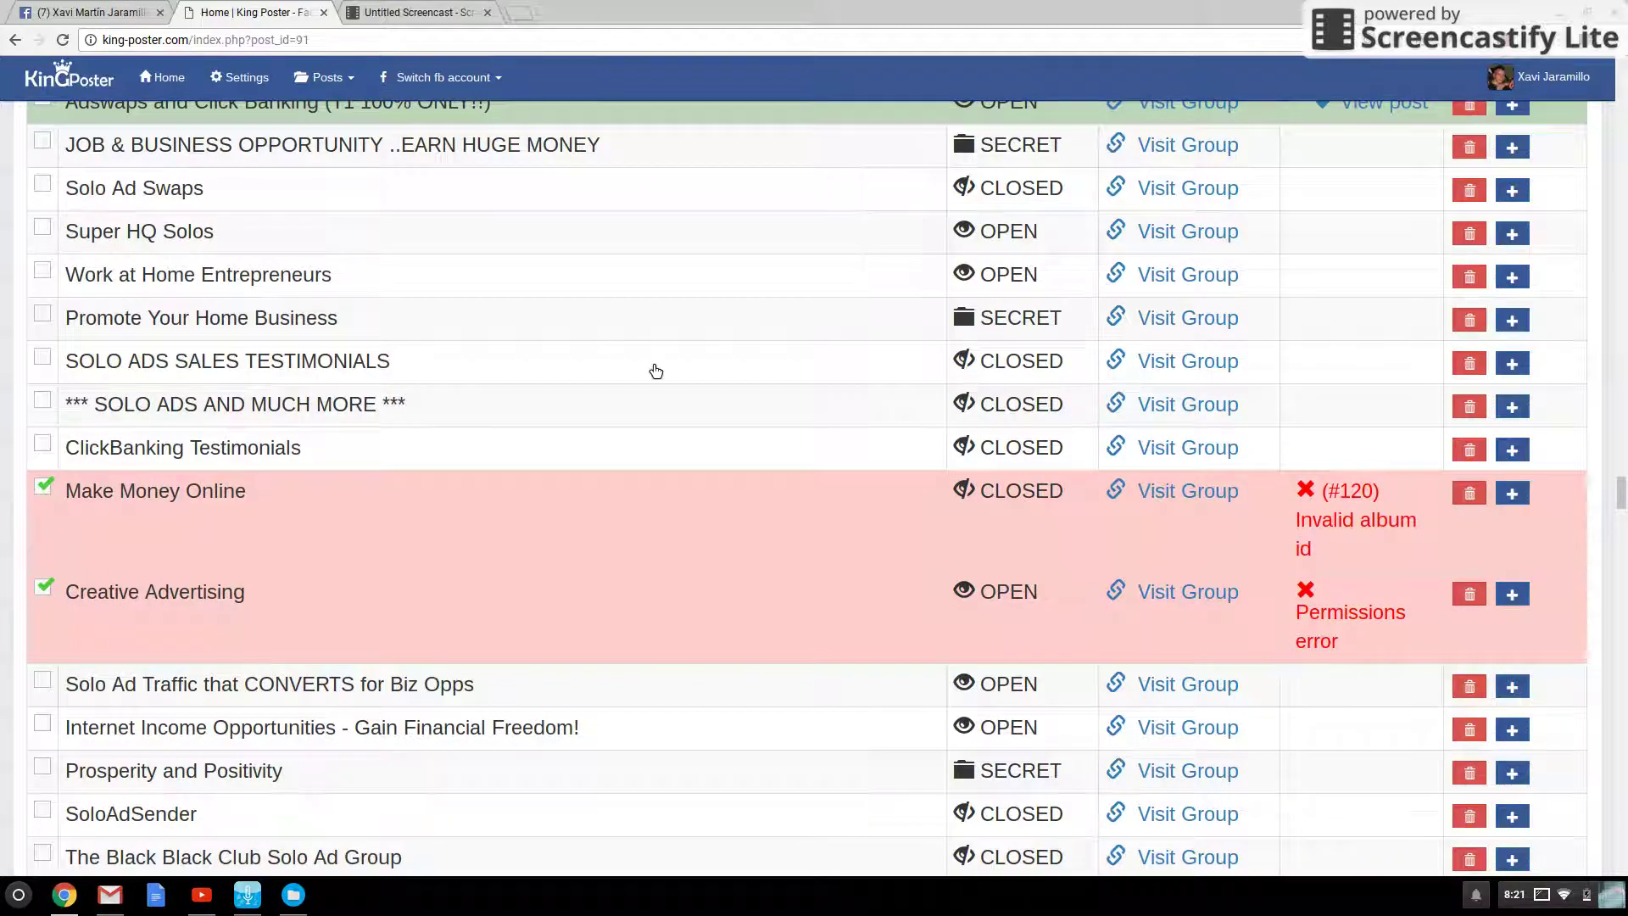
pyautogui.scroll(-1, 655, 370)
pyautogui.scroll(-5, 659, 368)
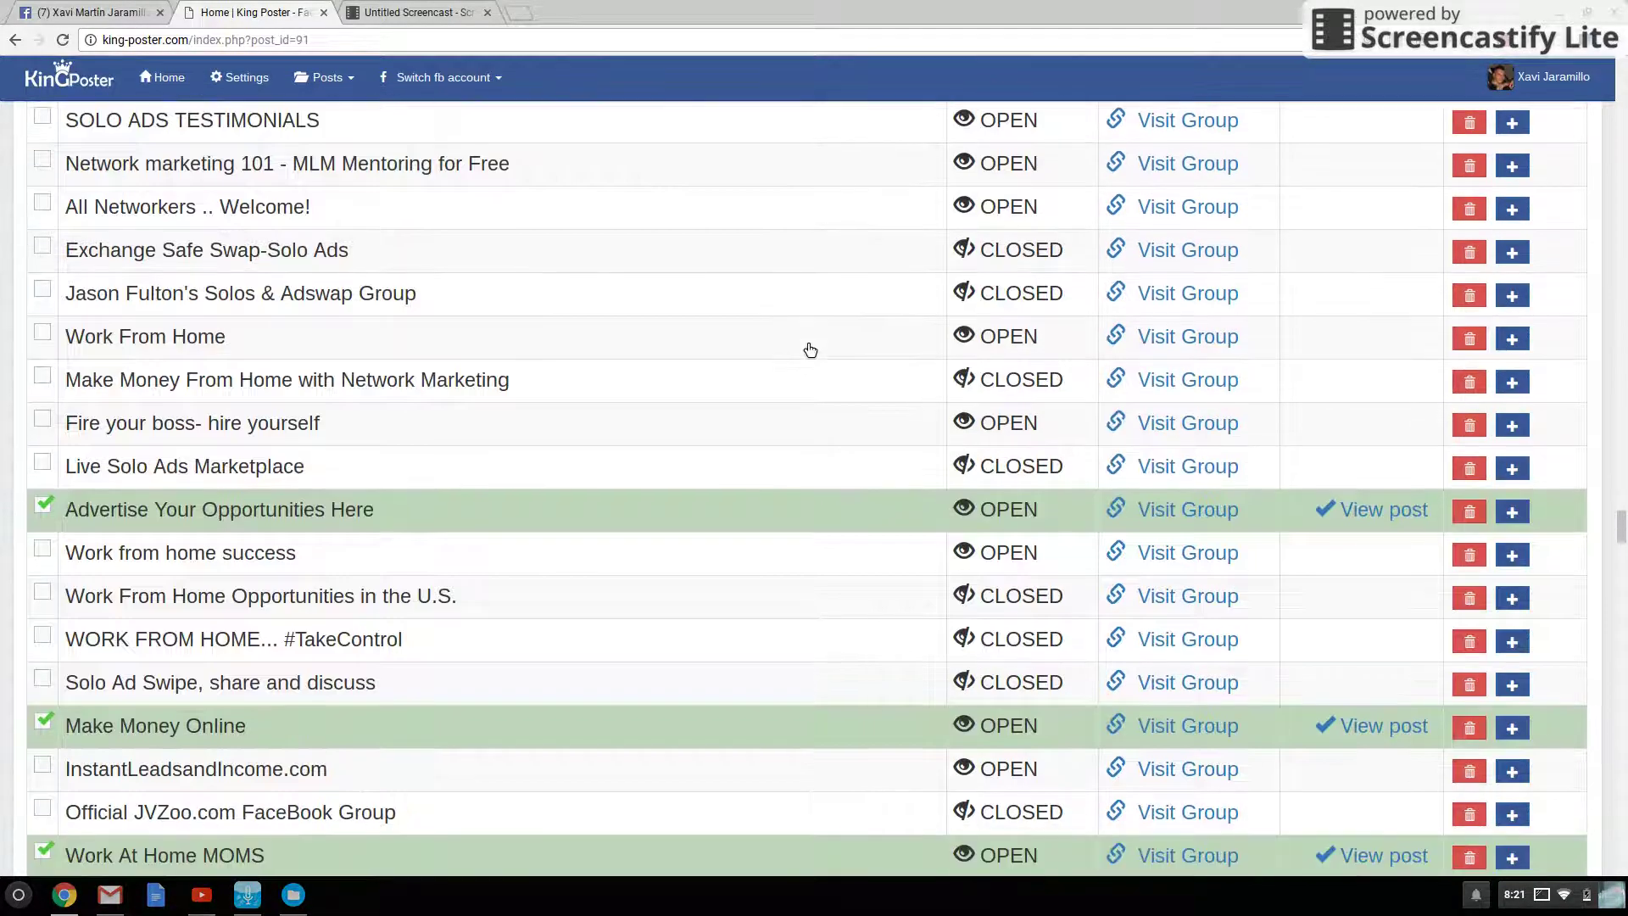
pyautogui.scroll(-4, 810, 349)
pyautogui.scroll(-1, 810, 349)
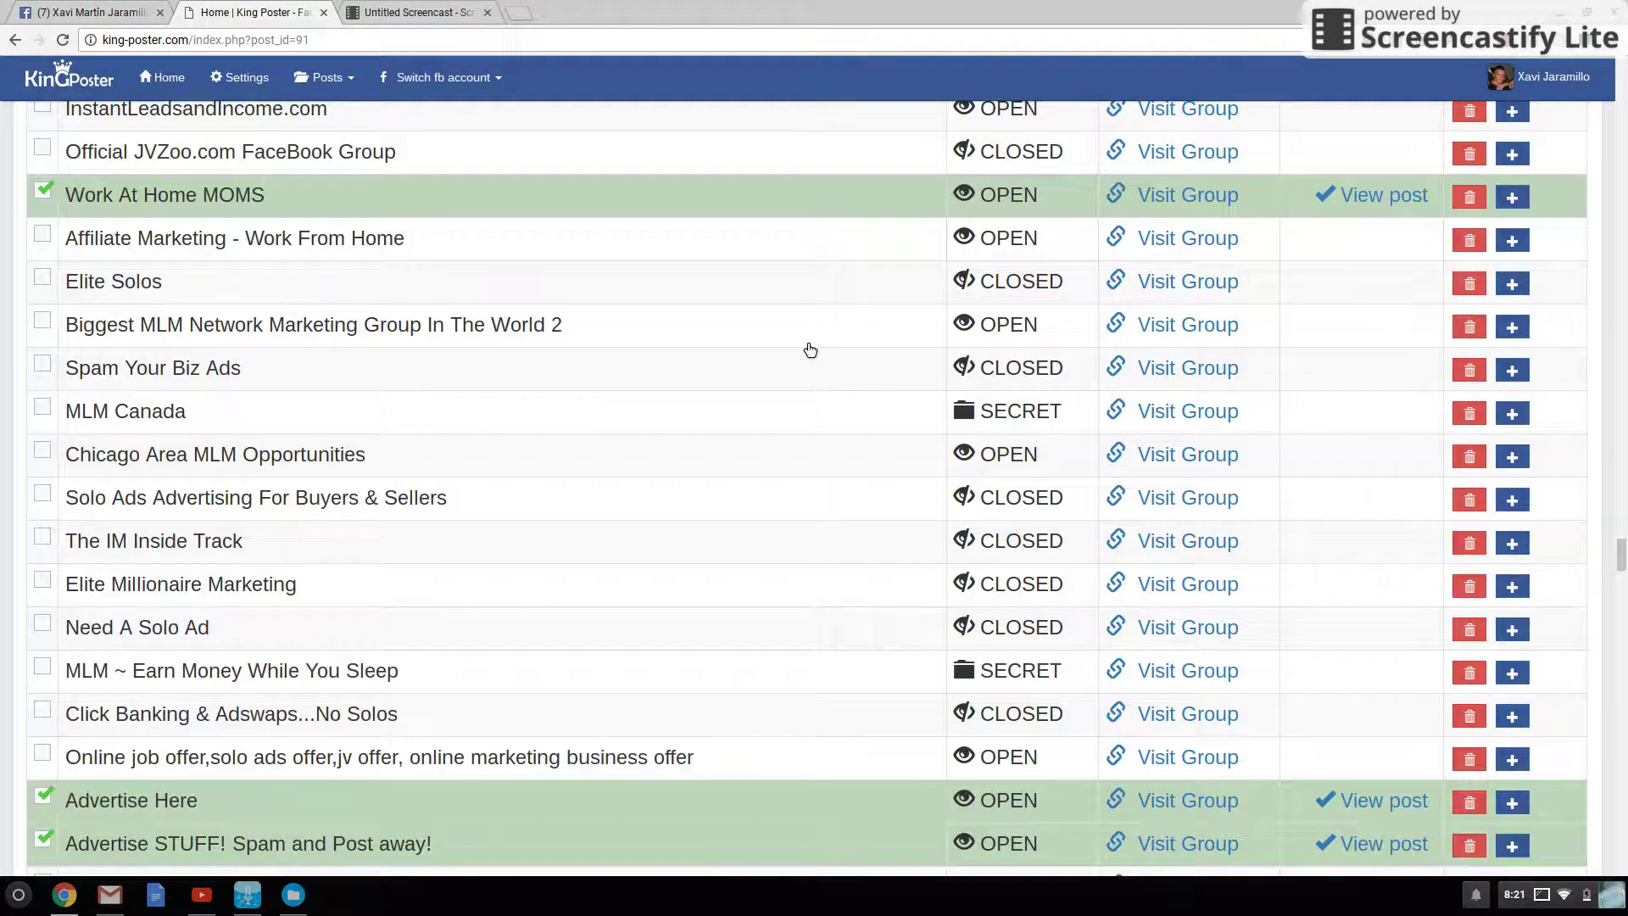
pyautogui.scroll(-2, 811, 349)
pyautogui.scroll(-2, 810, 349)
pyautogui.scroll(-5, 810, 350)
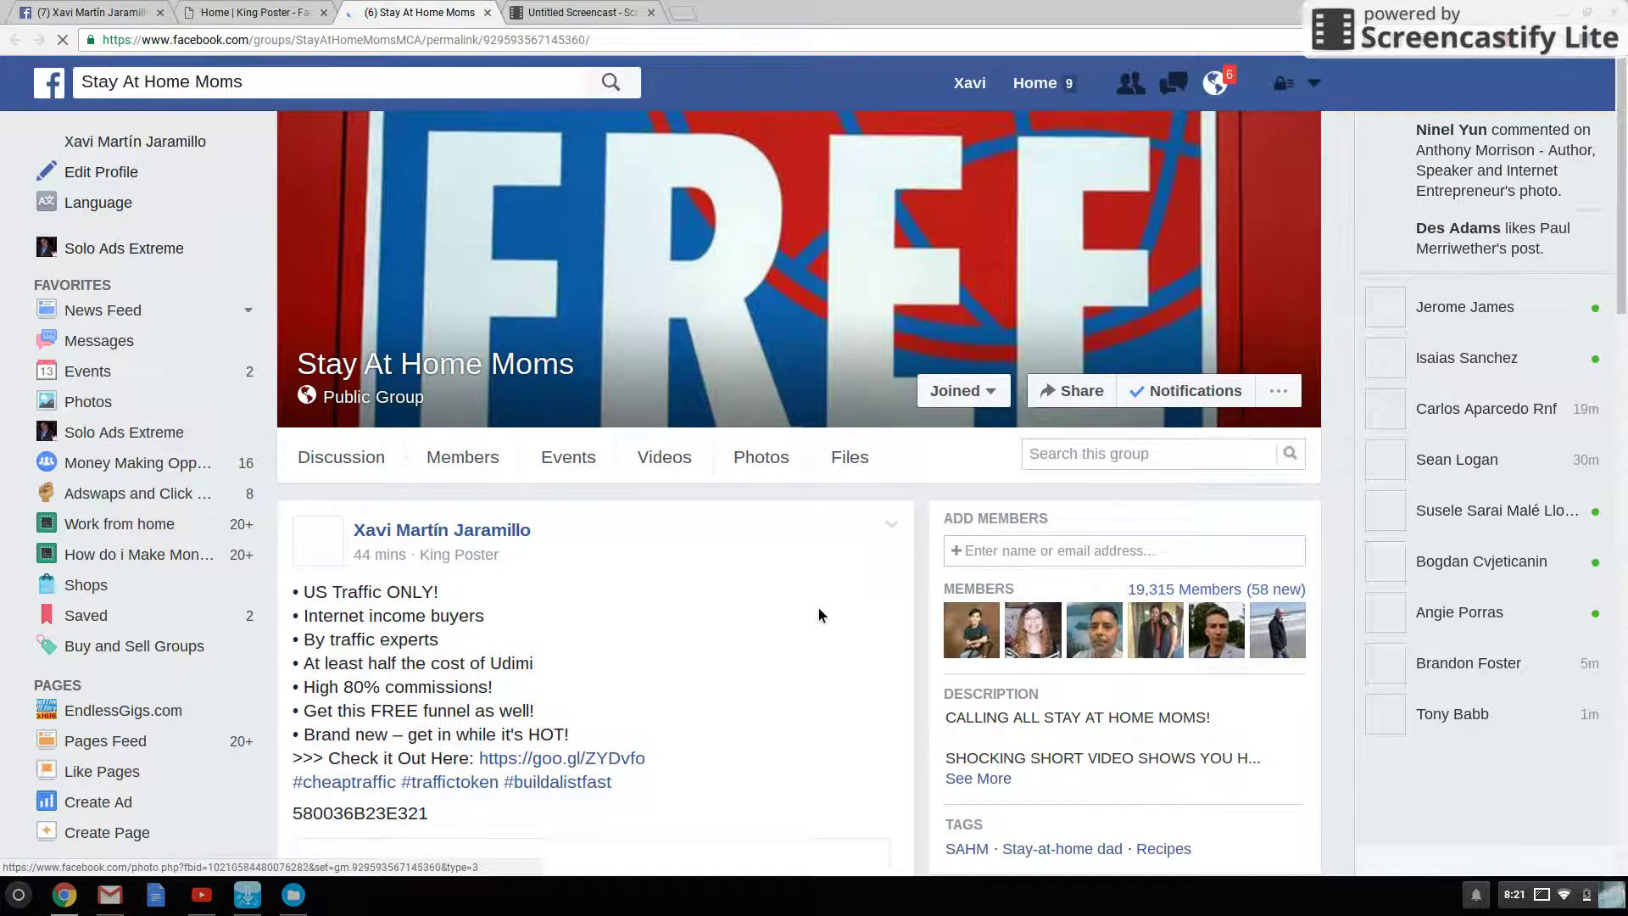
pyautogui.scroll(-3, 818, 608)
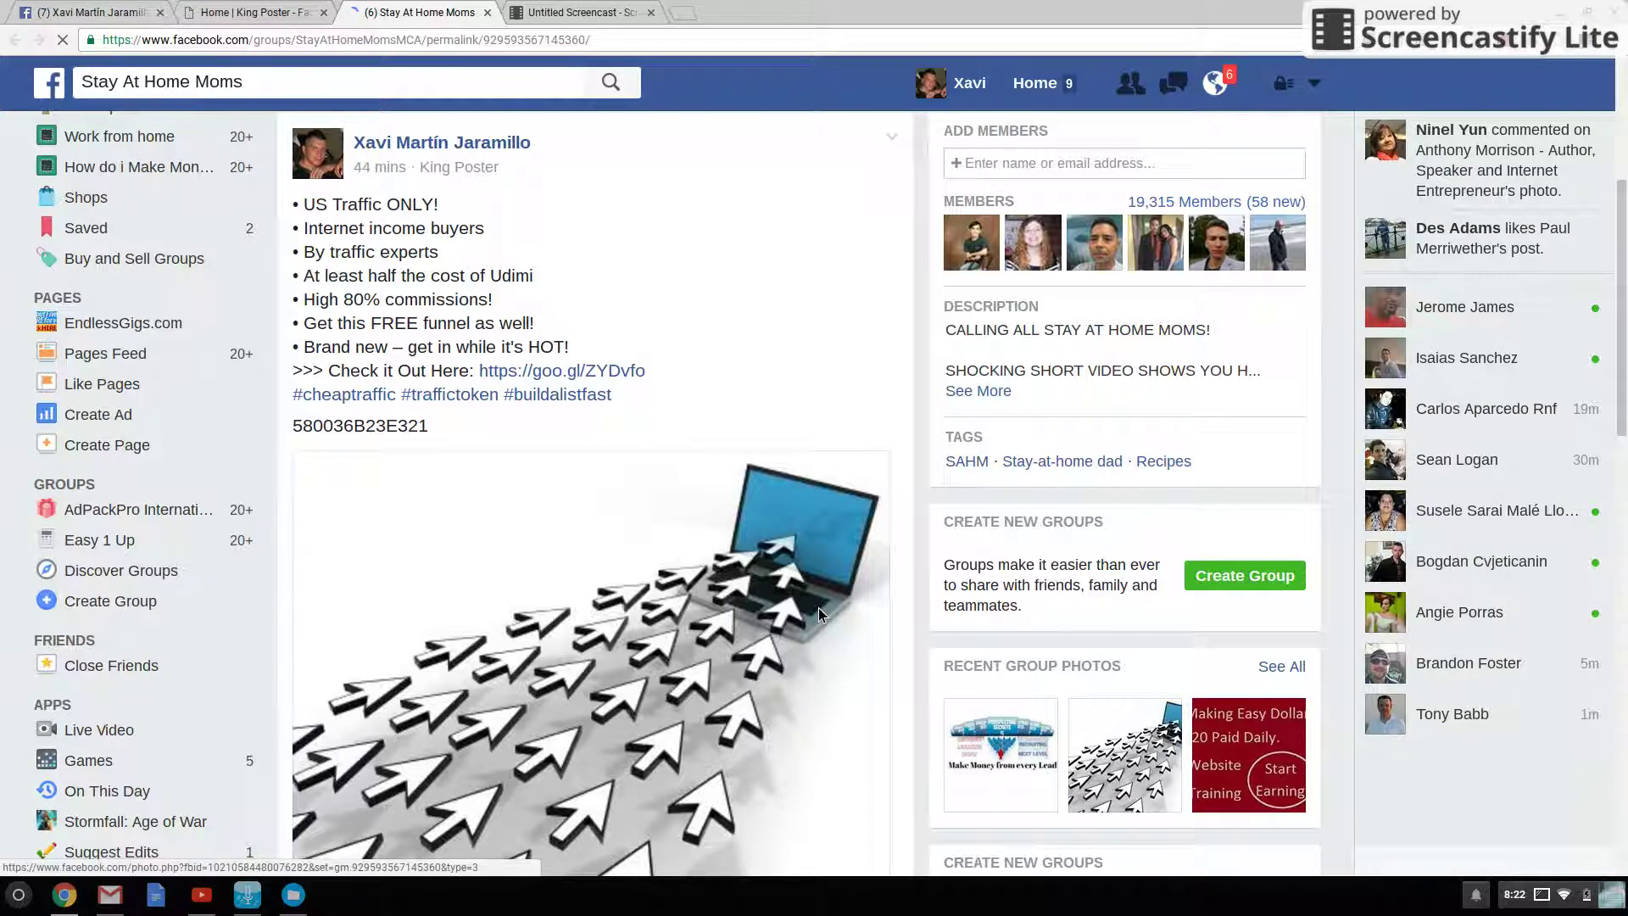
pyautogui.scroll(-2, 822, 321)
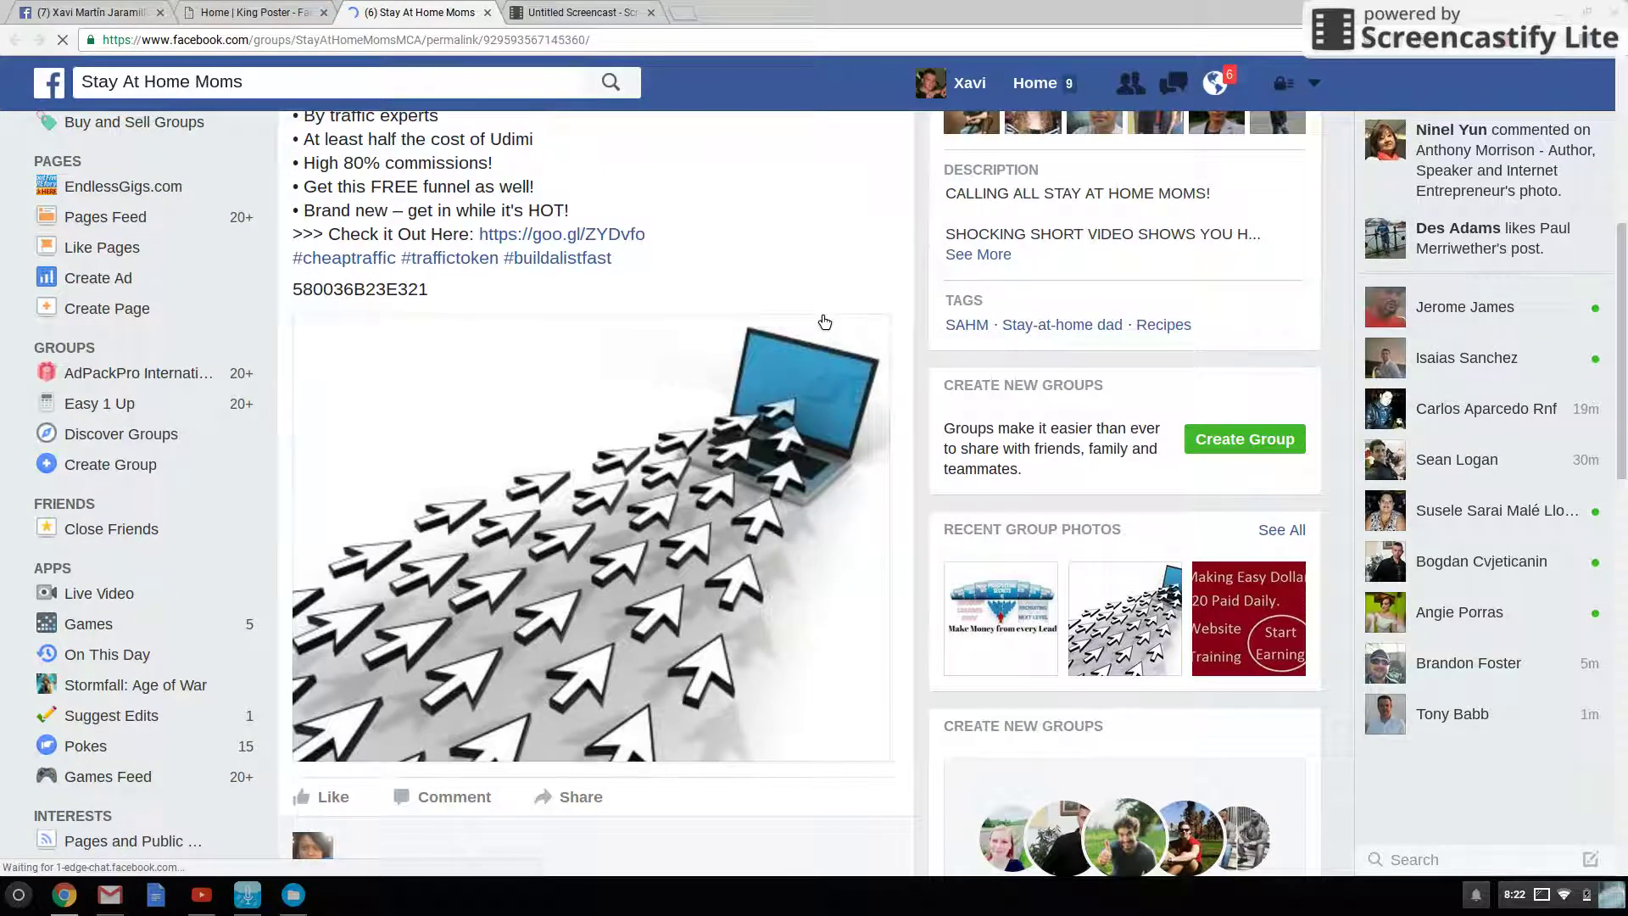
pyautogui.scroll(-1, 823, 322)
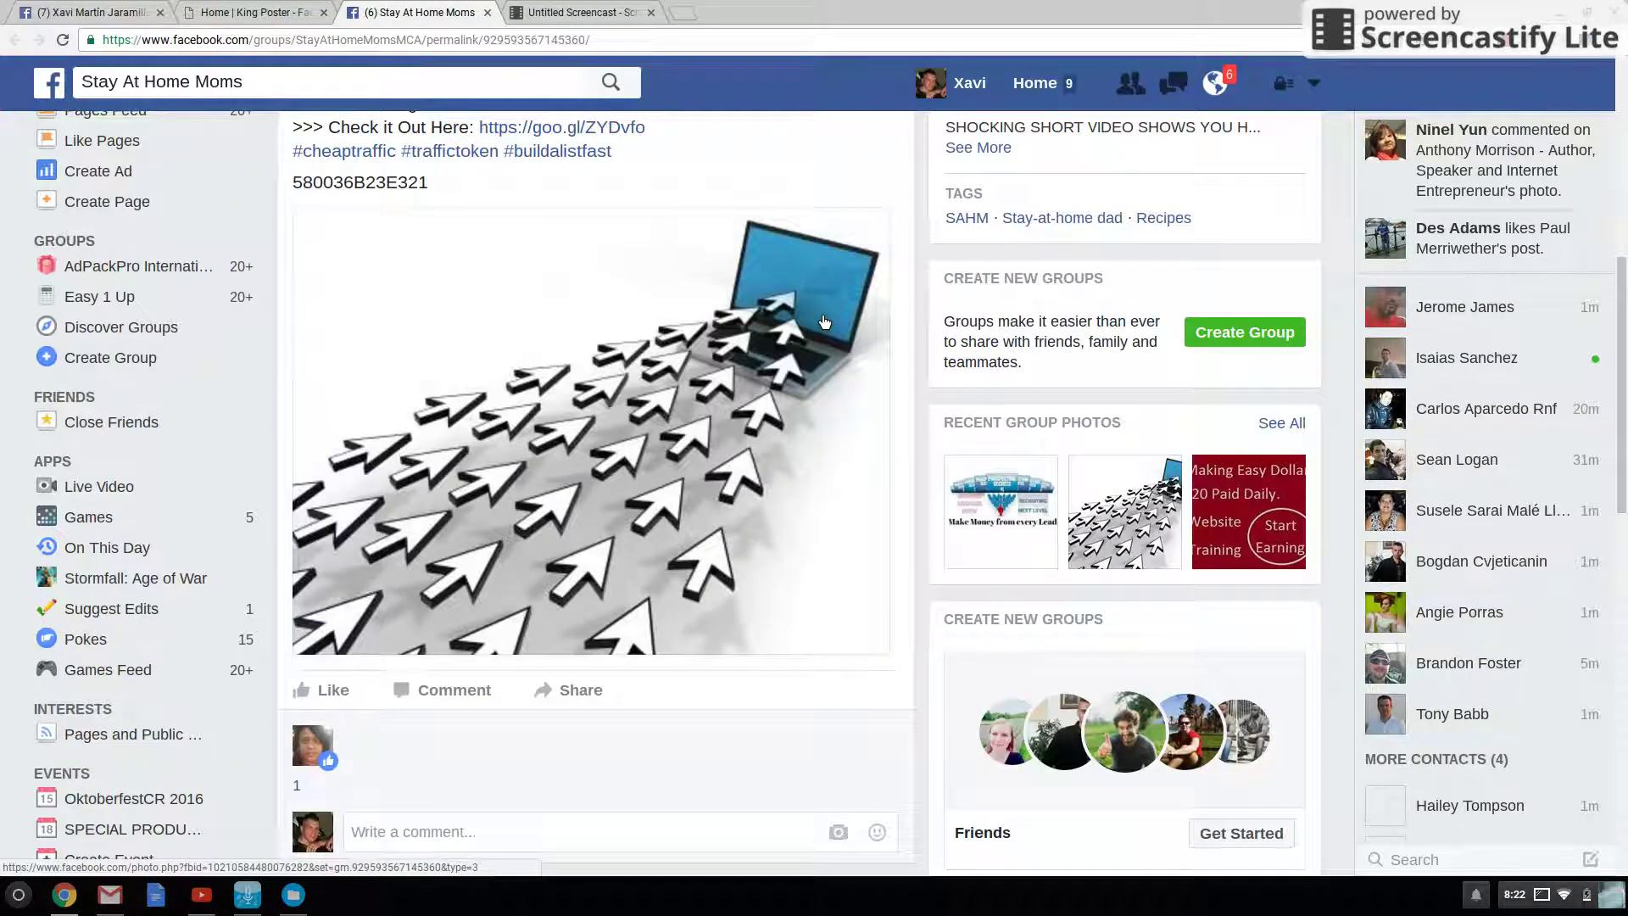
pyautogui.scroll(-1, 441, 711)
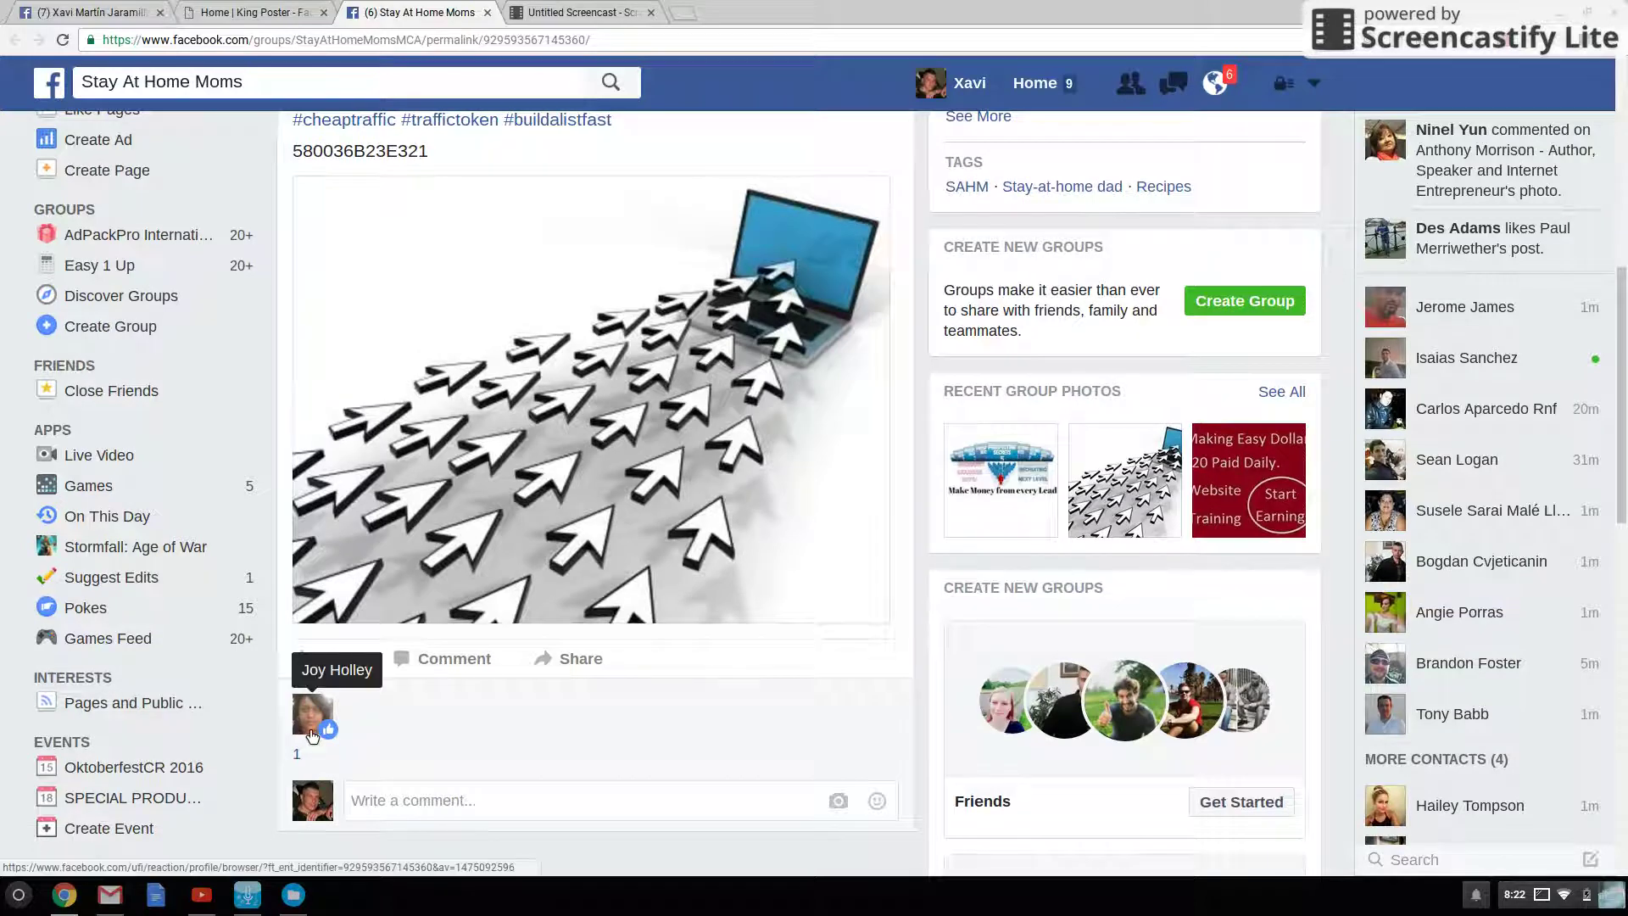
pyautogui.scroll(1, 803, 462)
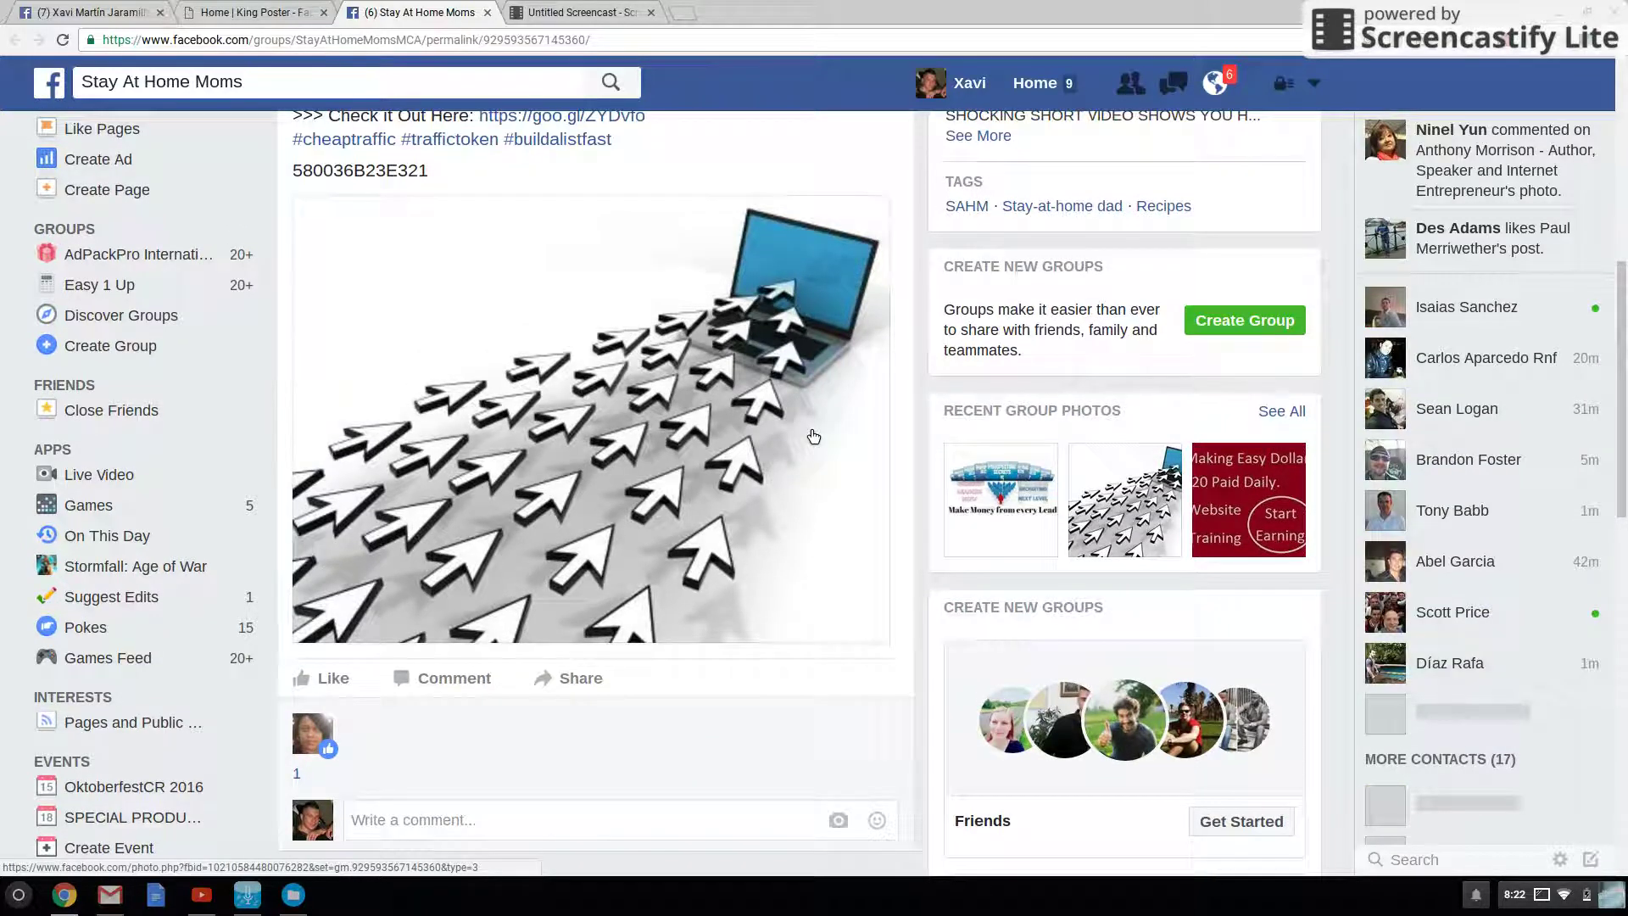
pyautogui.scroll(2, 807, 445)
pyautogui.scroll(1, 763, 439)
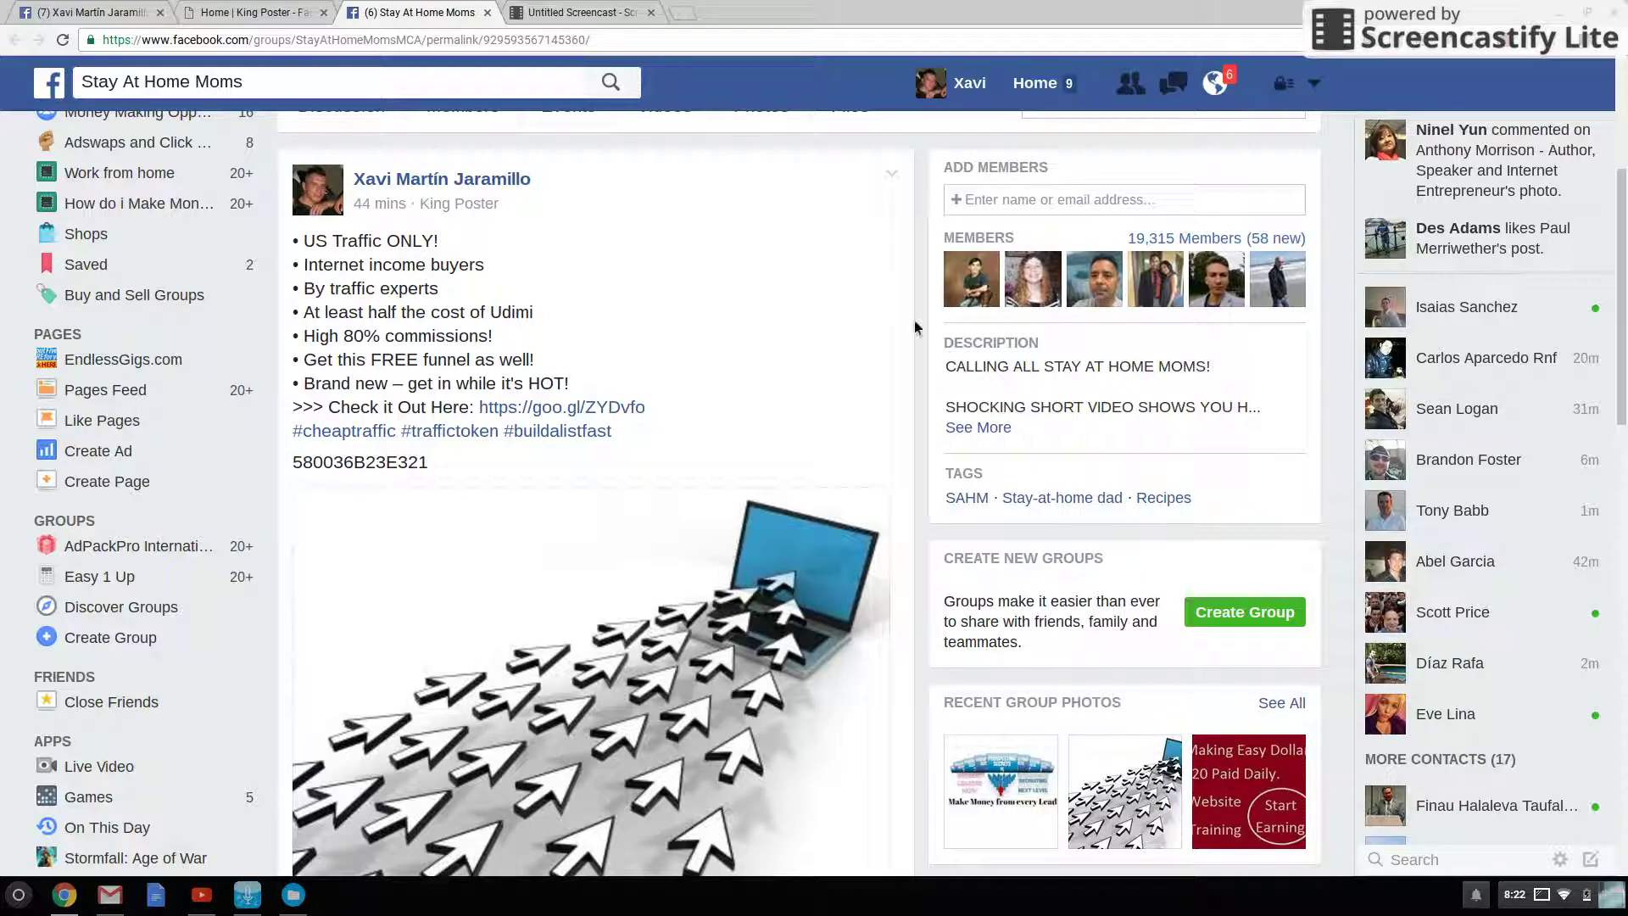
pyautogui.scroll(-3, 884, 348)
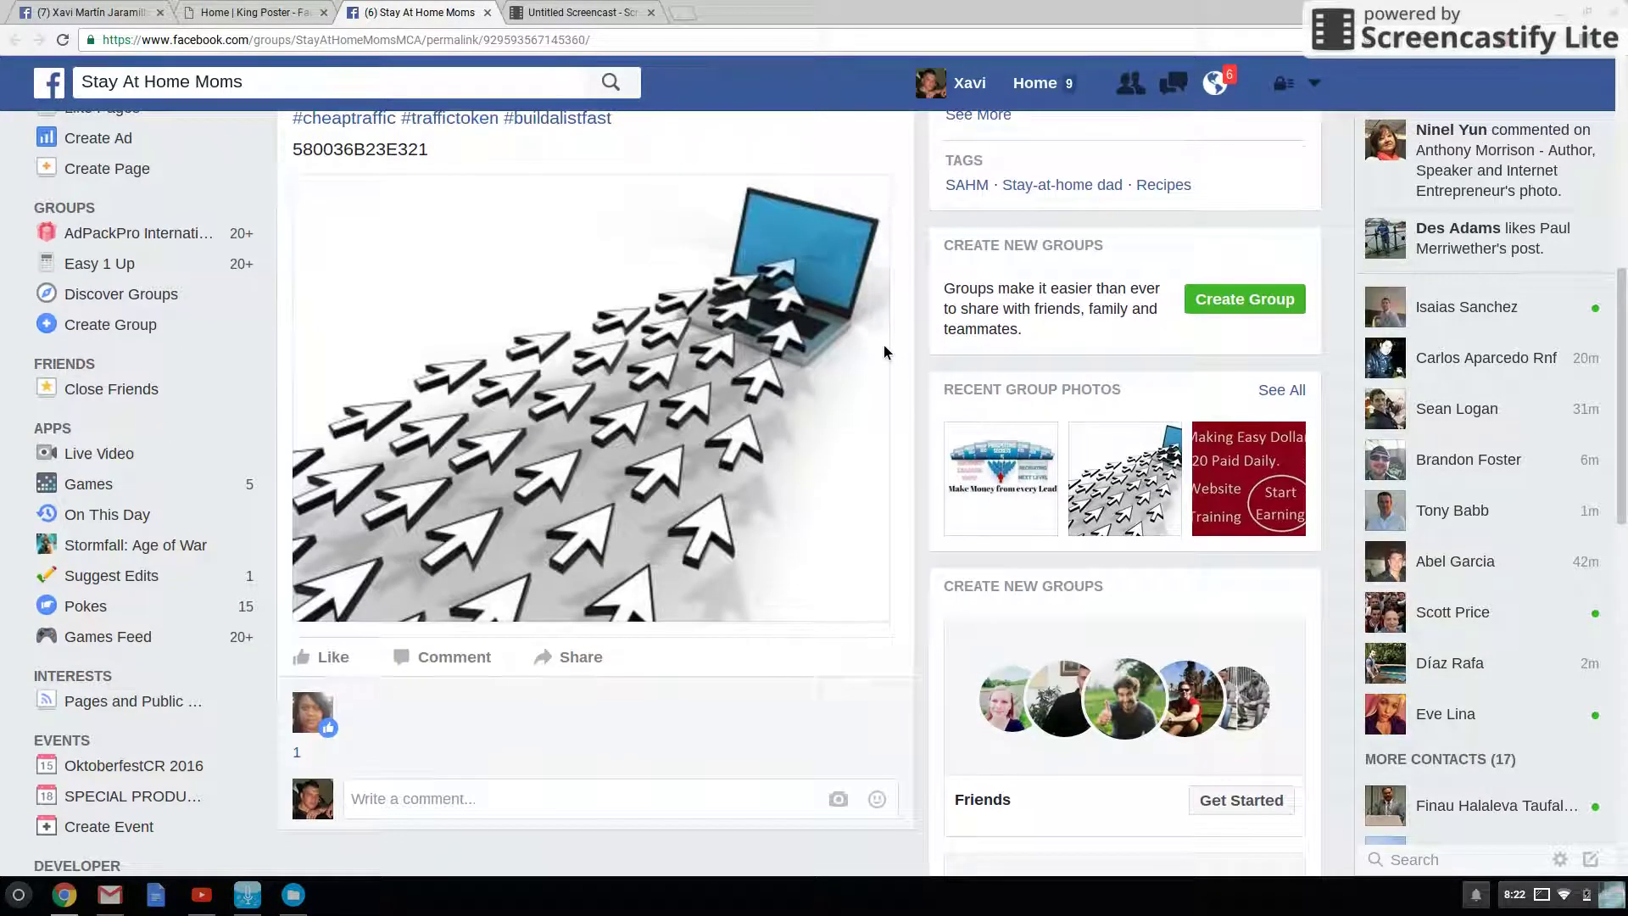
pyautogui.scroll(-2, 884, 347)
pyautogui.scroll(2, 884, 351)
pyautogui.scroll(3, 885, 351)
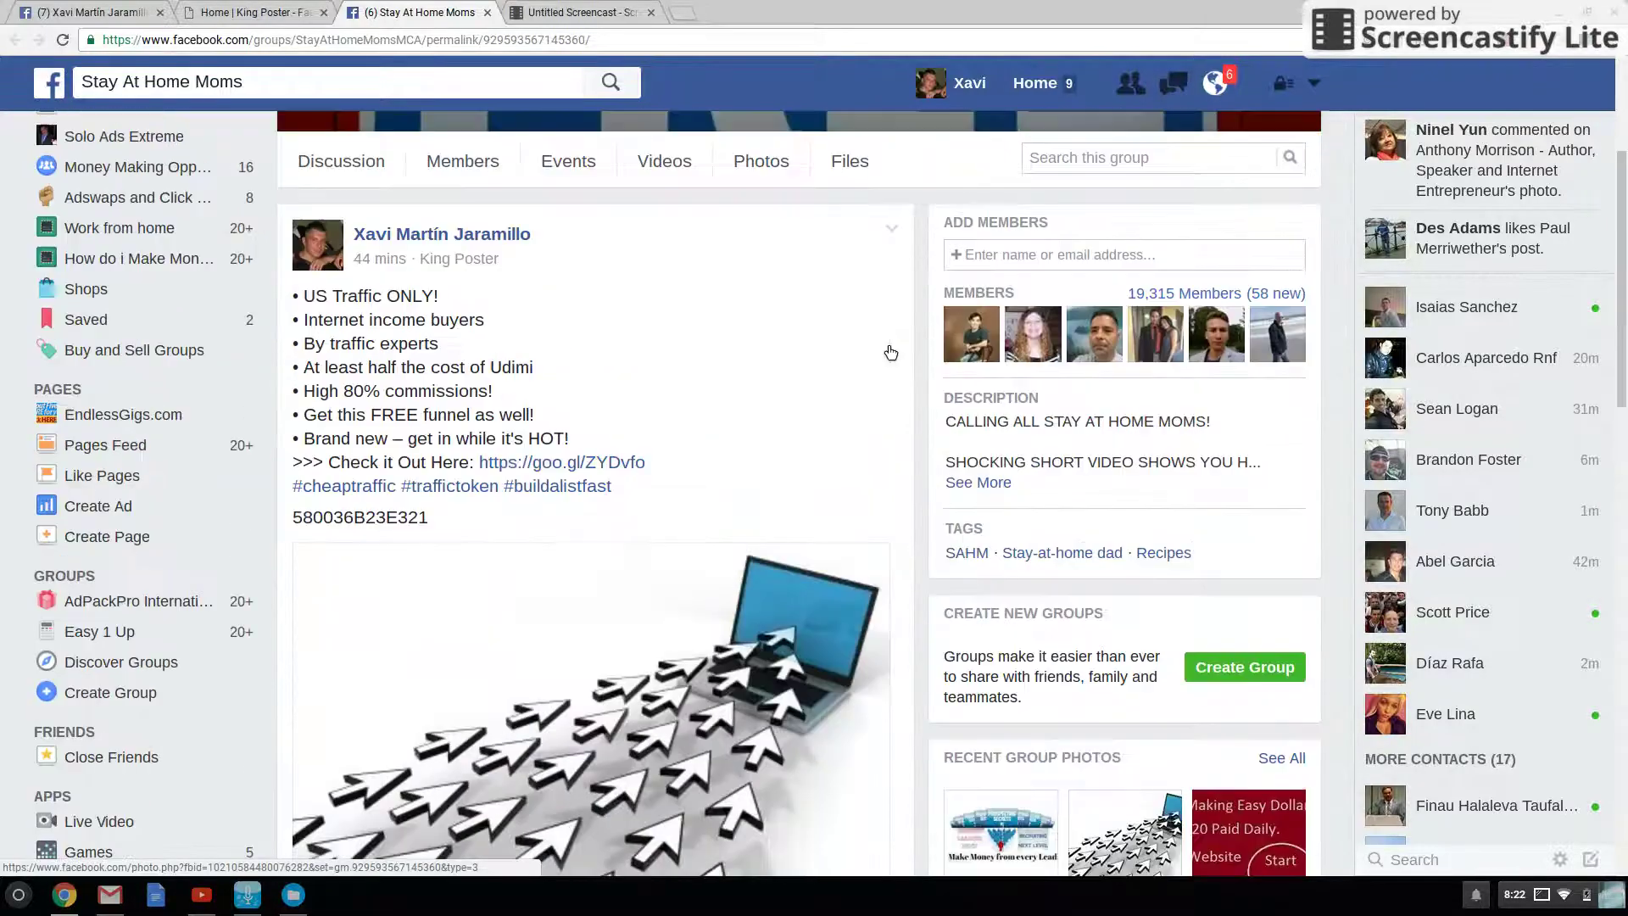
pyautogui.scroll(2, 885, 351)
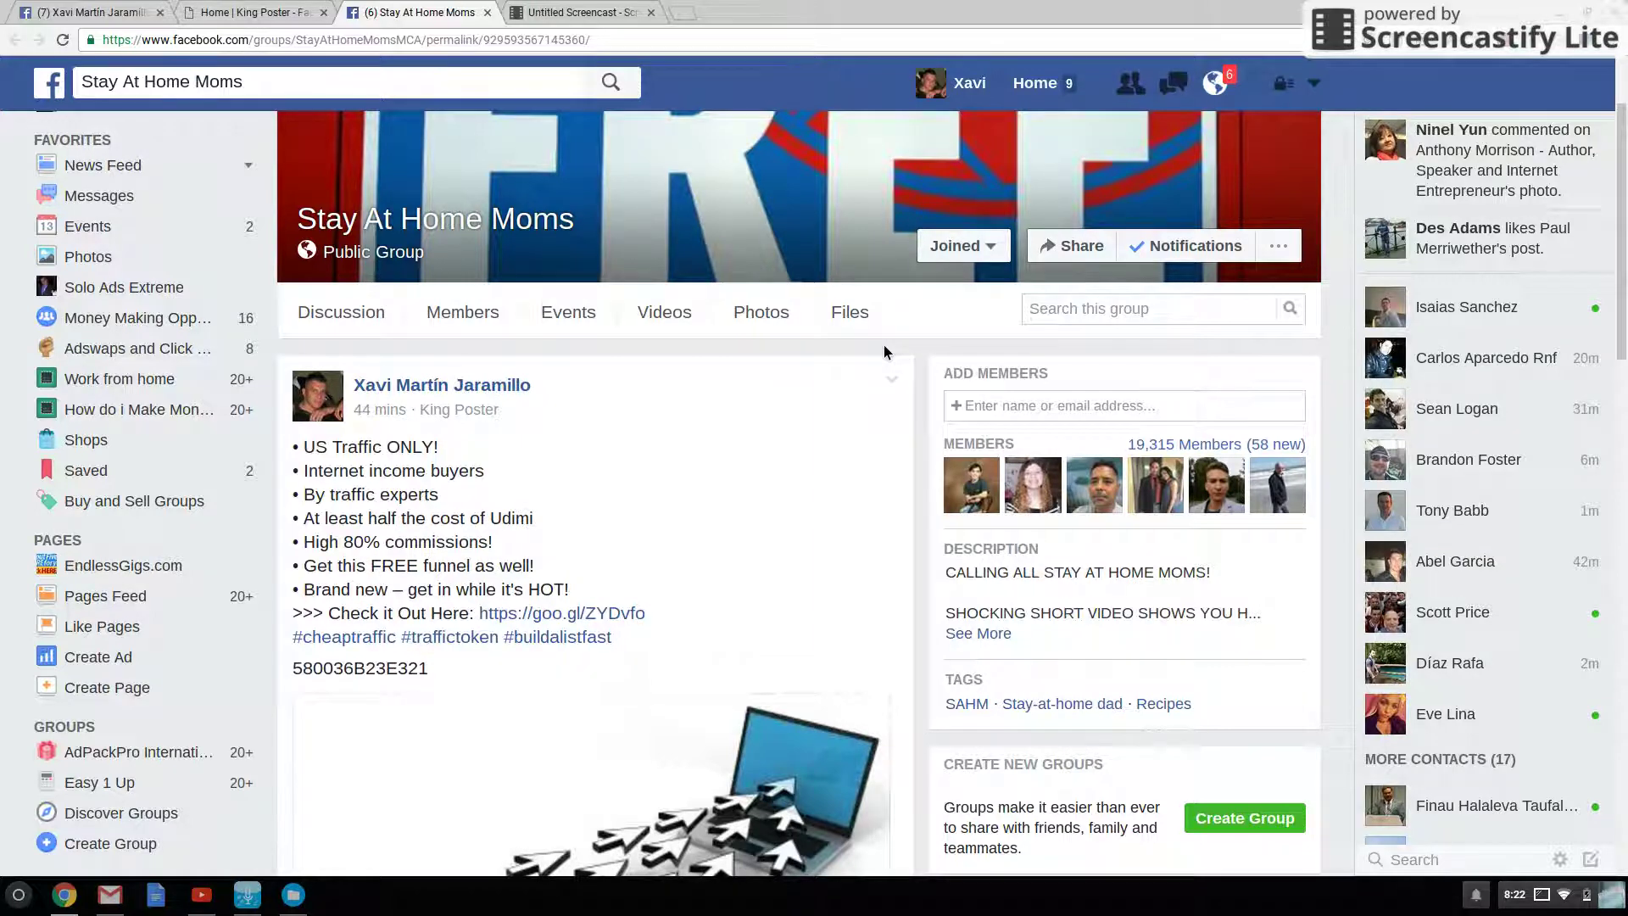
pyautogui.scroll(-1, 884, 351)
pyautogui.scroll(-1, 883, 351)
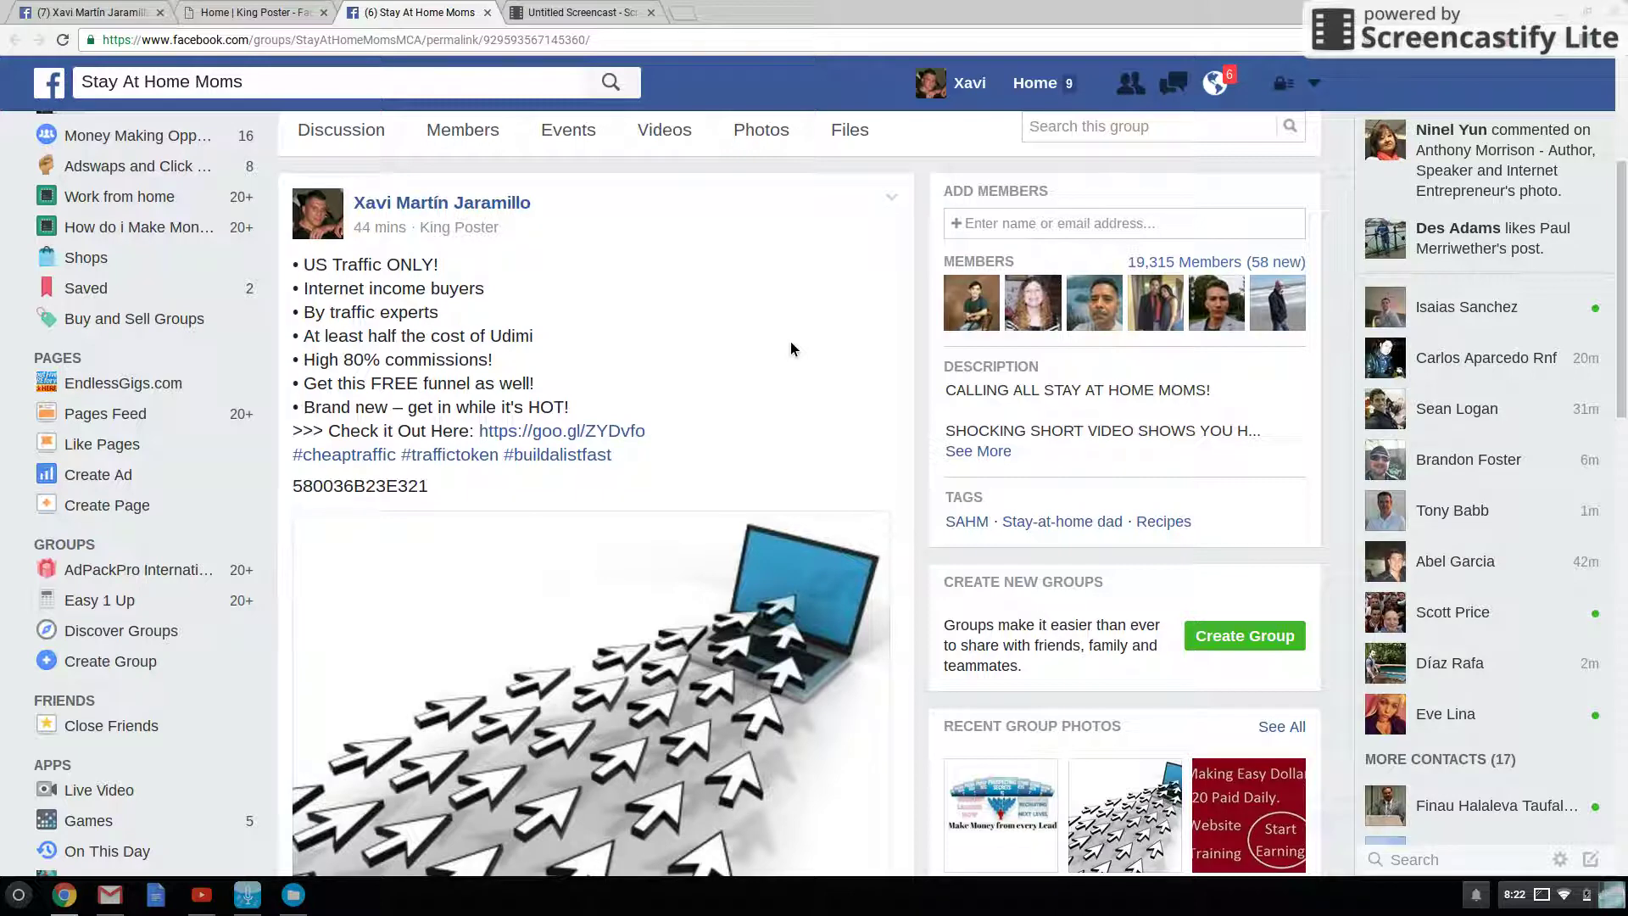
pyautogui.scroll(-1, 790, 349)
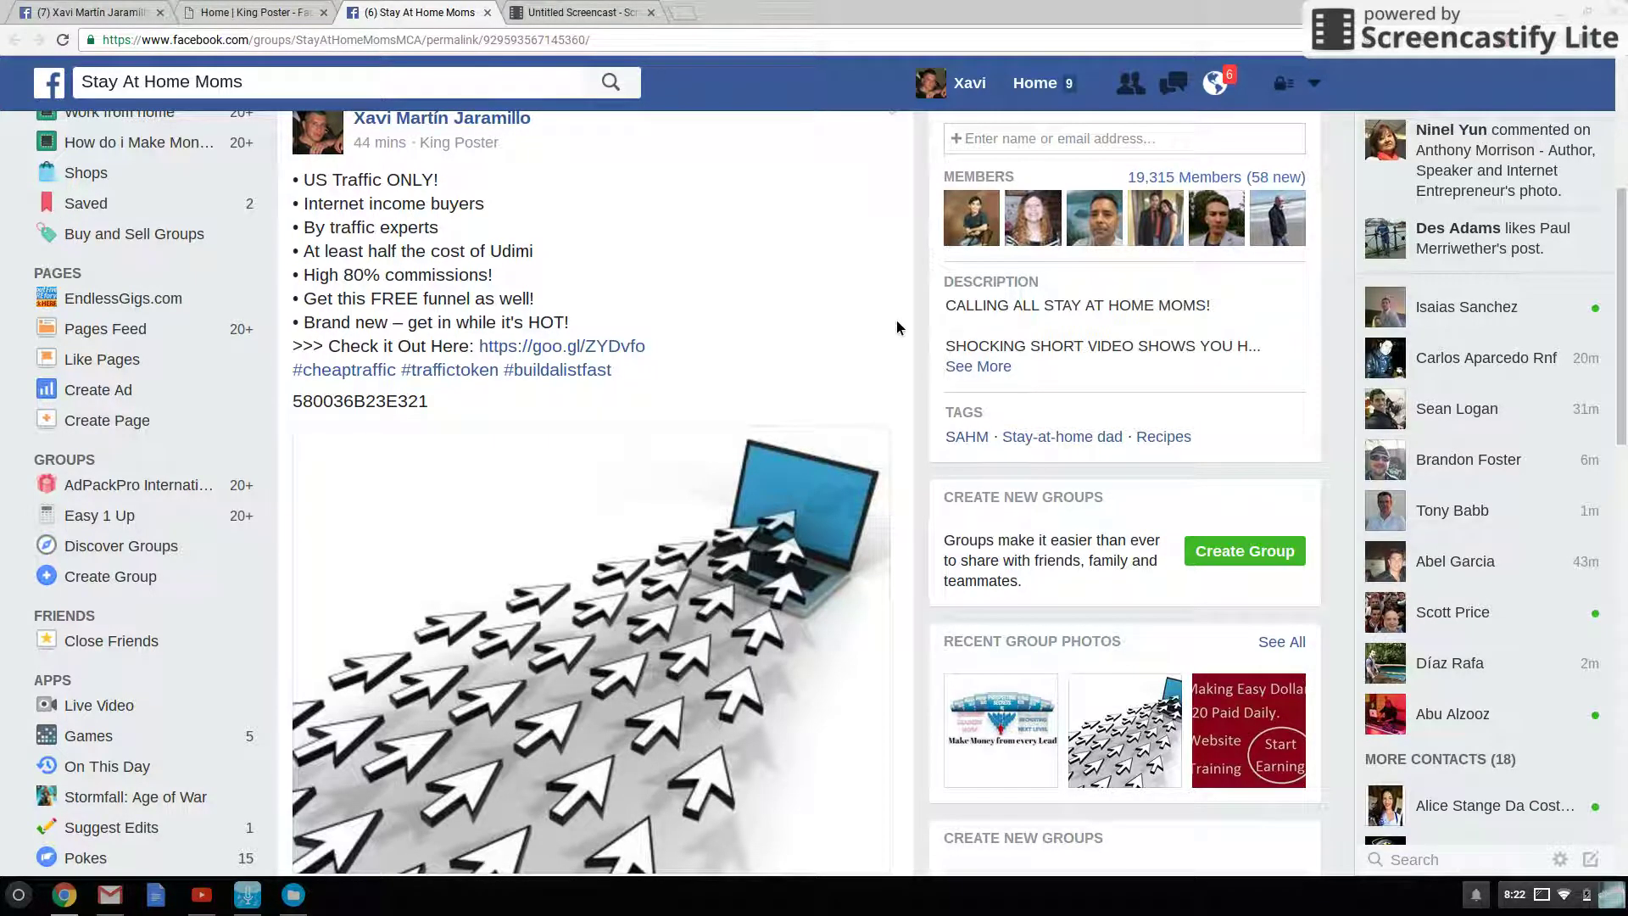
pyautogui.scroll(2, 897, 320)
pyautogui.scroll(-1, 897, 320)
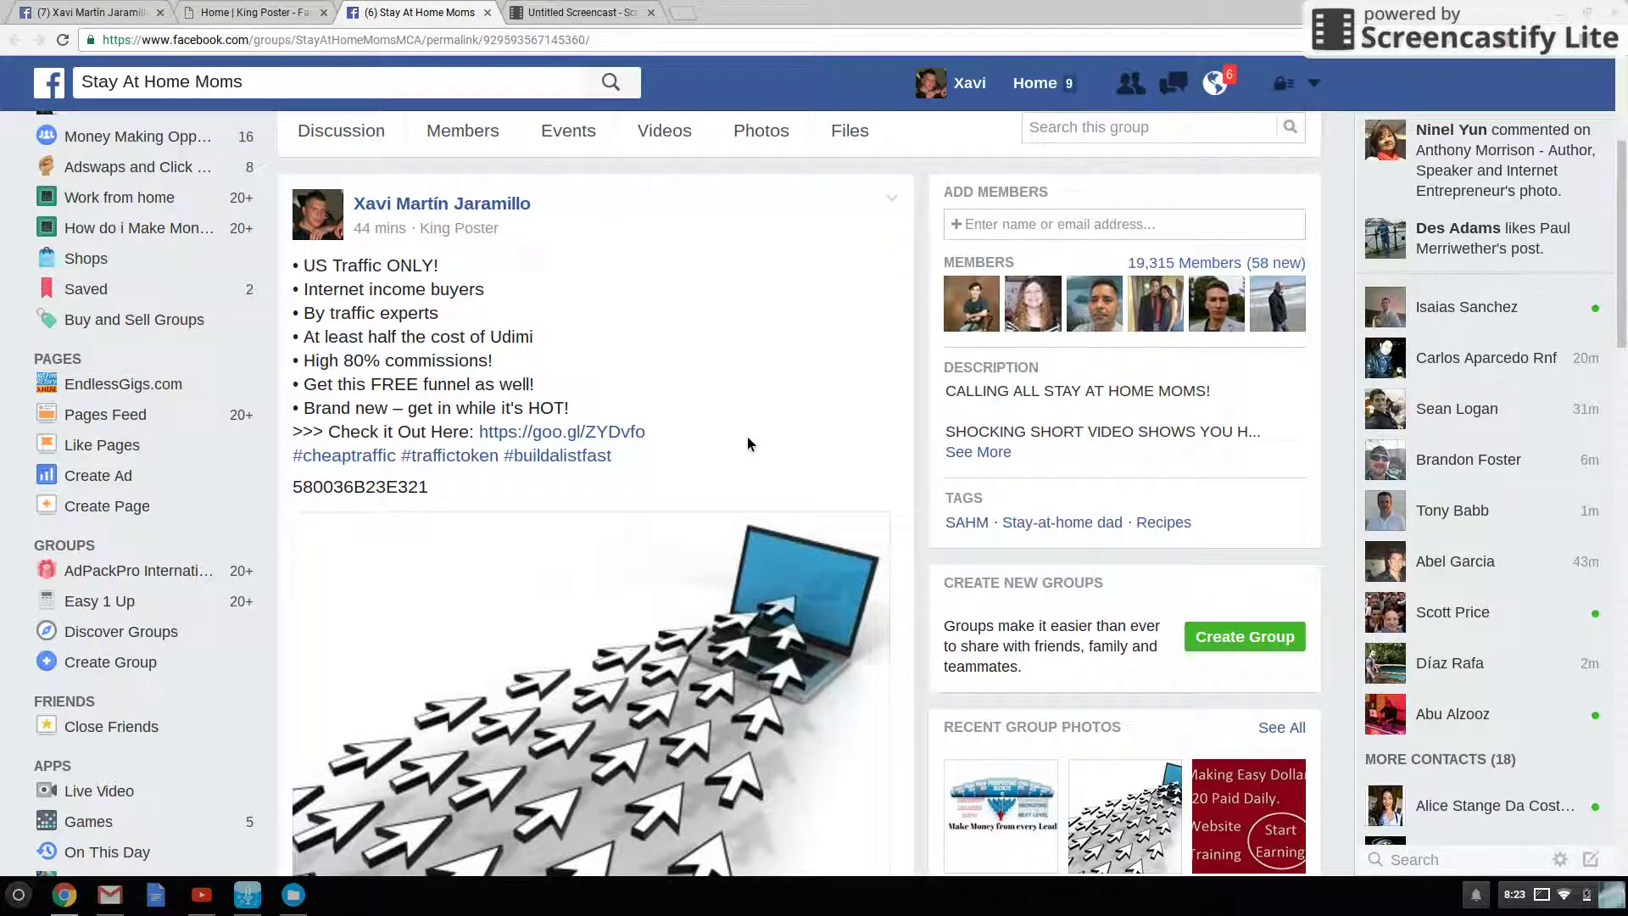
# Switch back to King Poster to check the image post still sending to 382 groups.
pyautogui.click(249, 13)
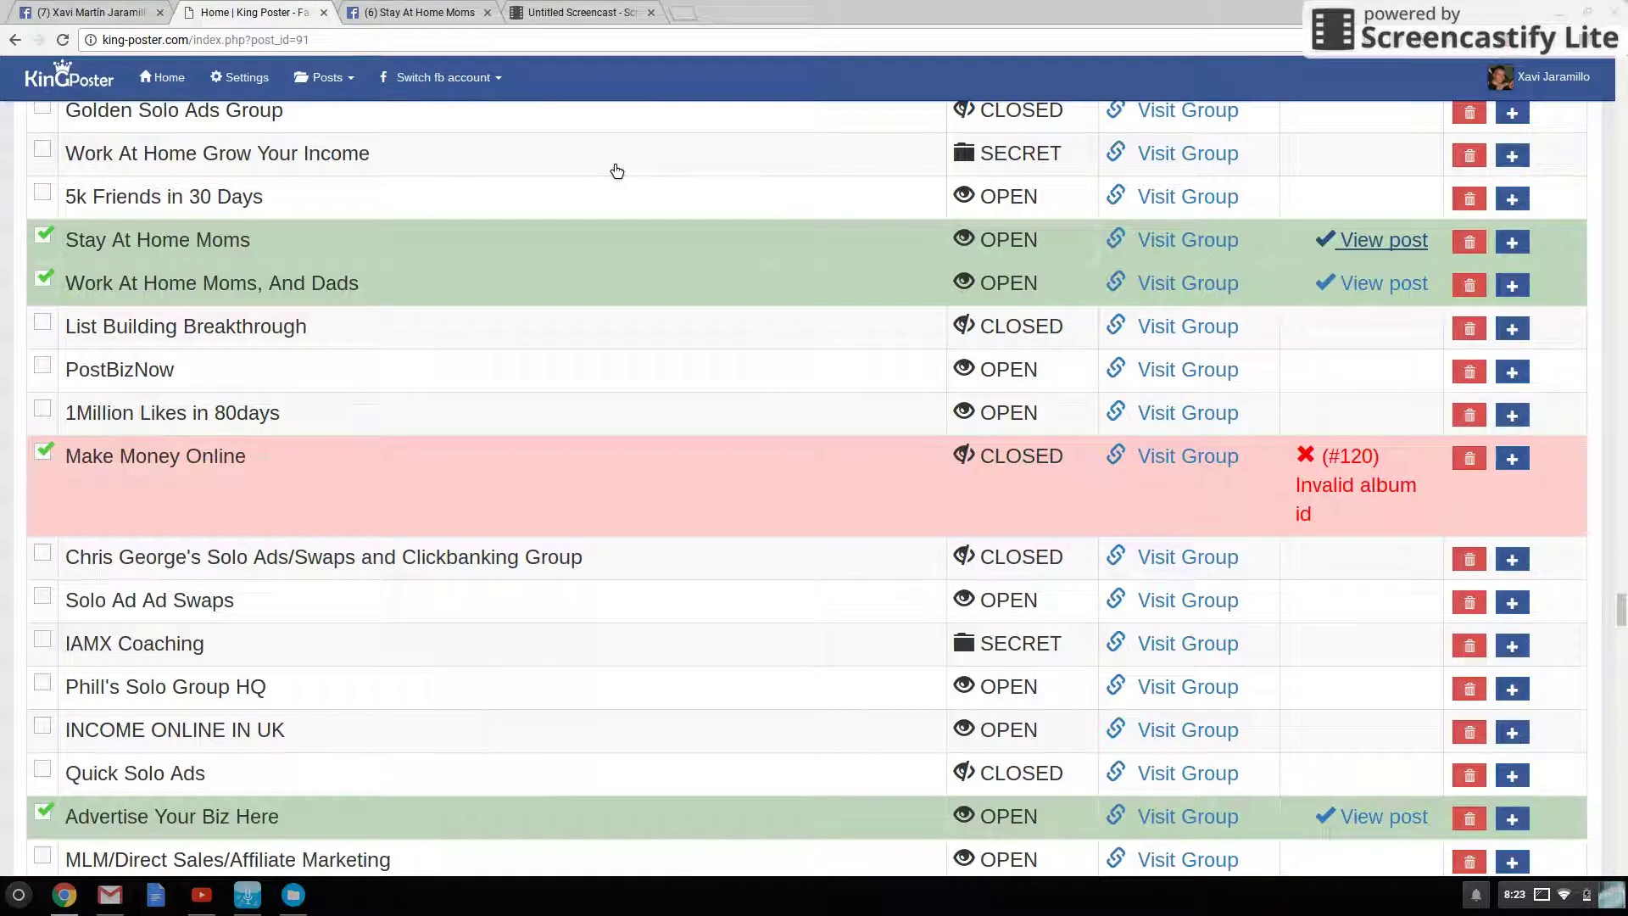
pyautogui.scroll(-1, 617, 171)
pyautogui.scroll(-2, 617, 171)
pyautogui.scroll(5, 617, 171)
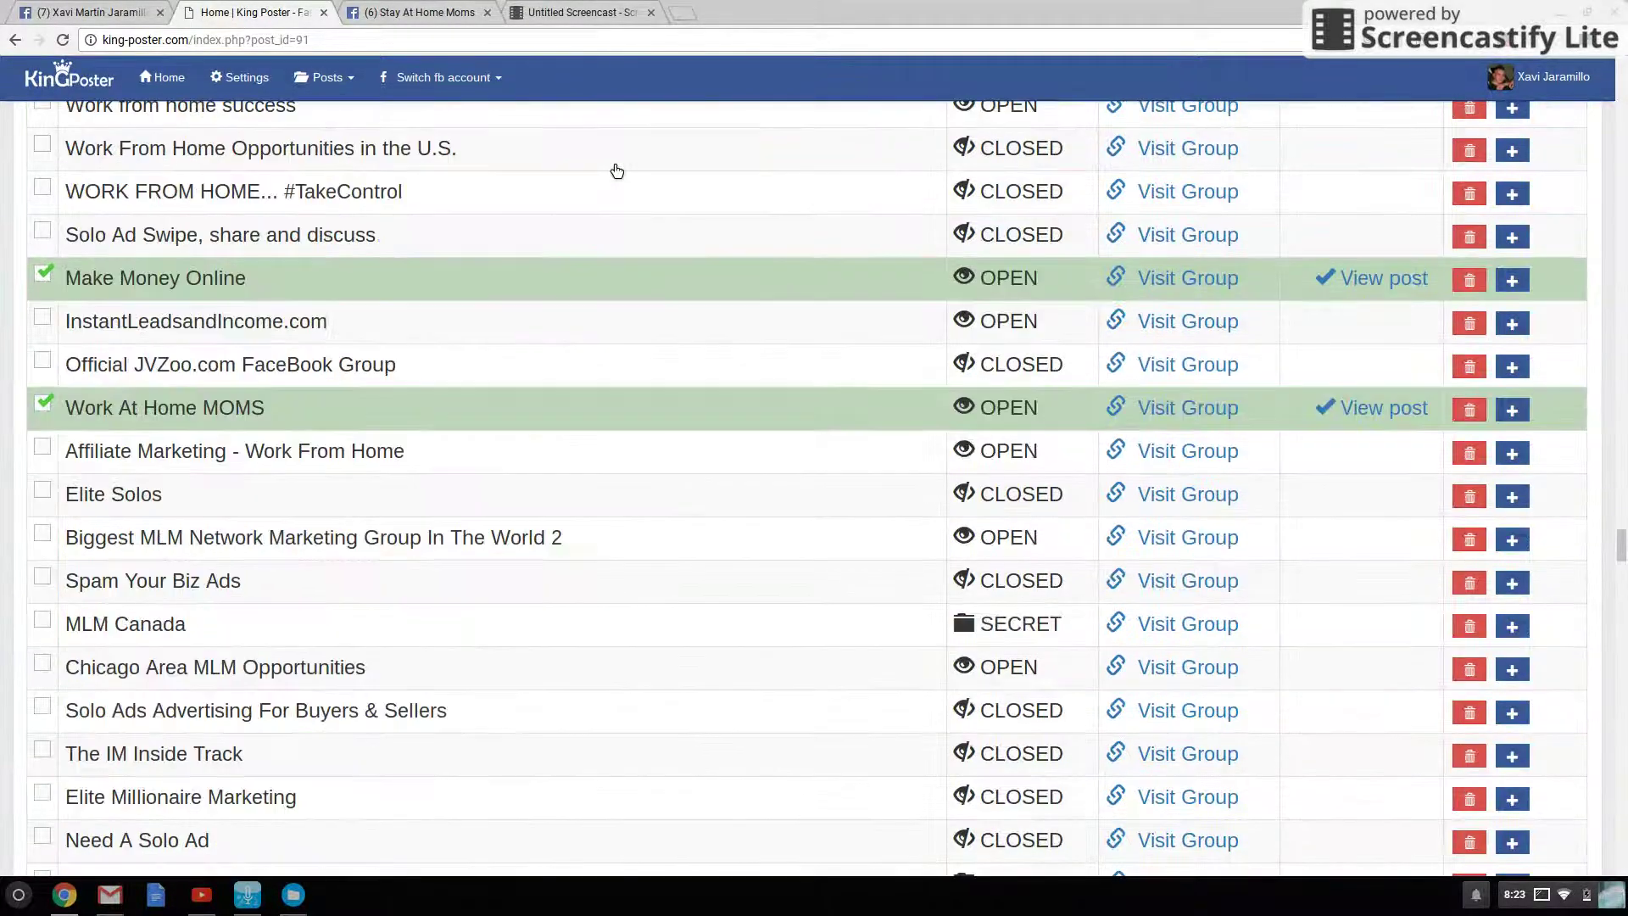
pyautogui.scroll(1, 618, 170)
pyautogui.scroll(5, 617, 171)
pyautogui.scroll(4, 618, 170)
pyautogui.scroll(2, 617, 171)
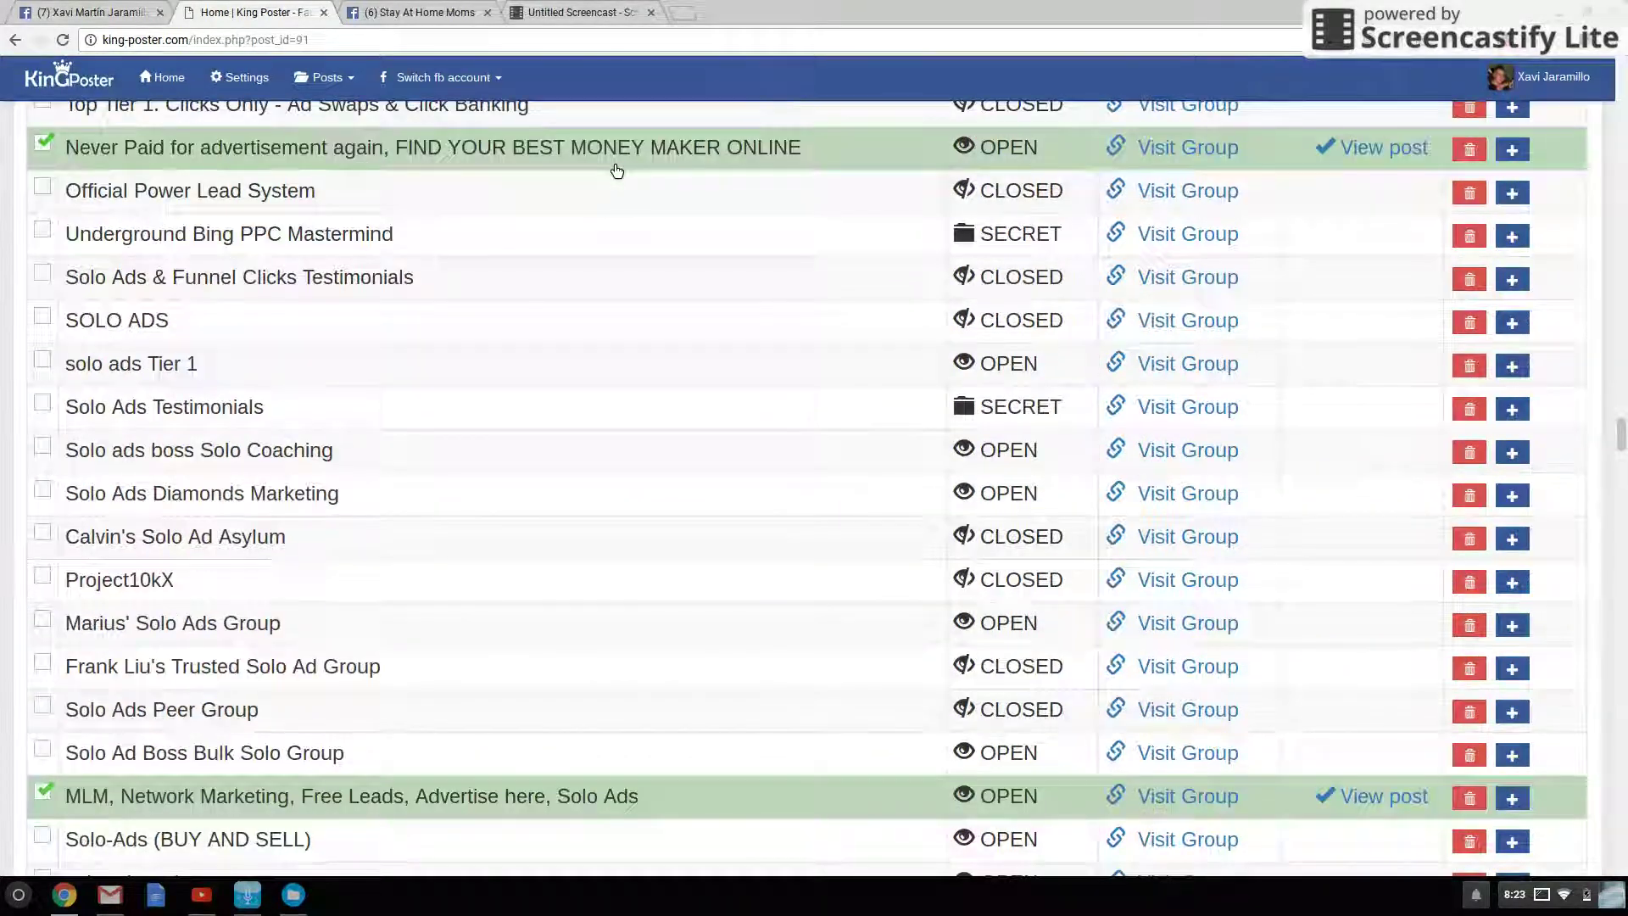
pyautogui.scroll(5, 617, 171)
pyautogui.scroll(4, 616, 171)
pyautogui.scroll(2, 617, 171)
pyautogui.scroll(5, 617, 172)
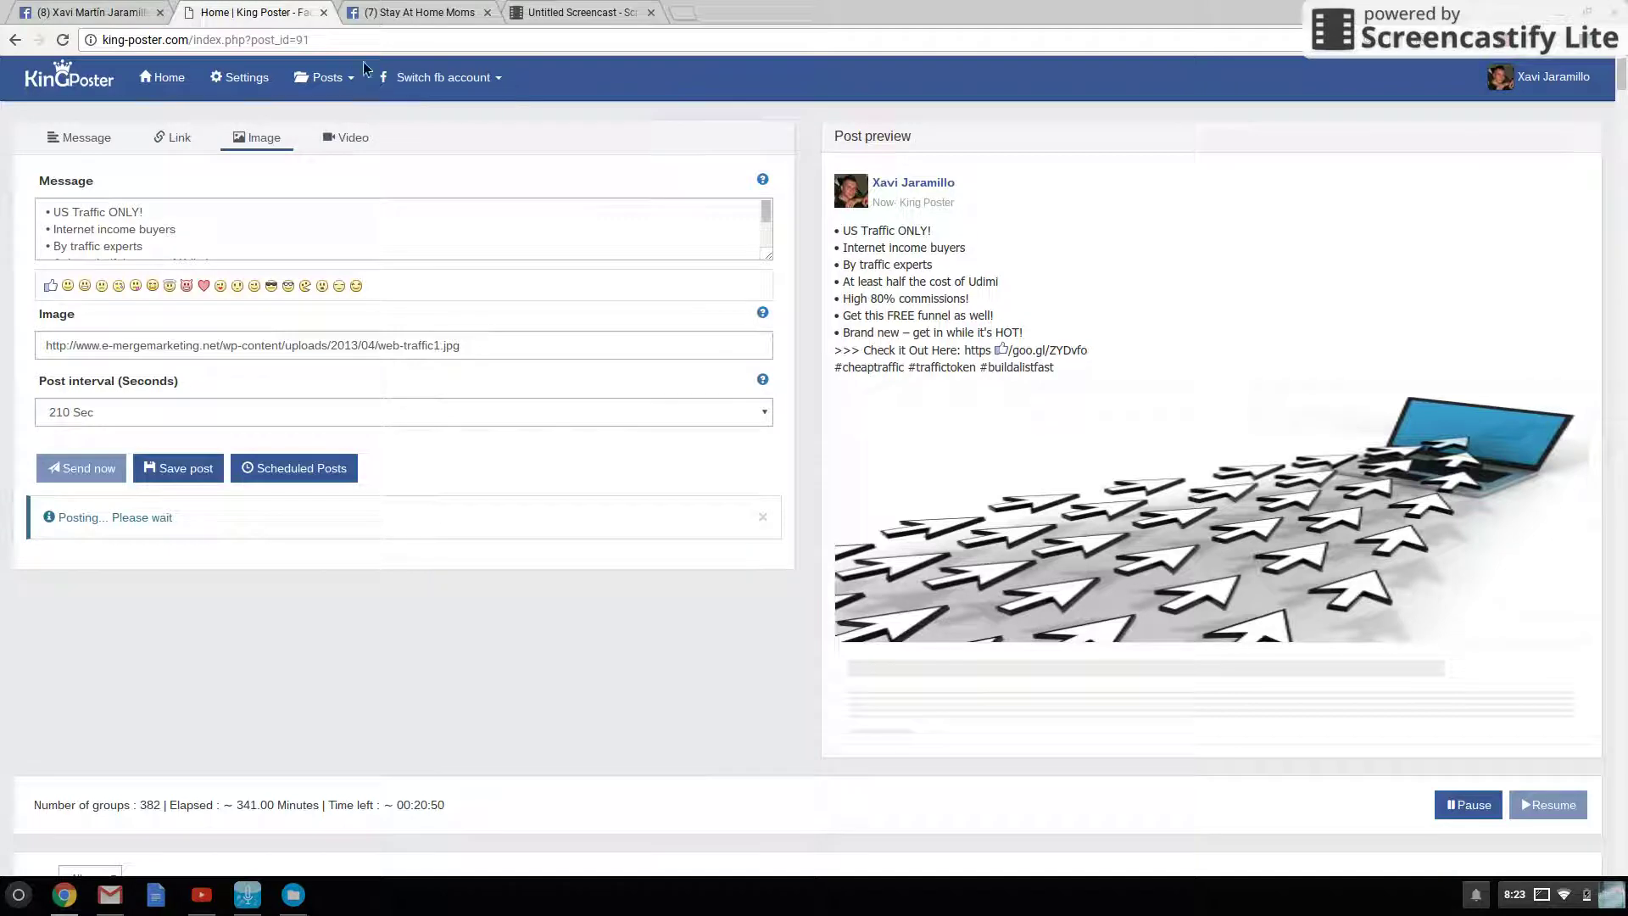
# Go to Saved posts from the Posts menu while the 382-group run continues.
pyautogui.click(335, 81)
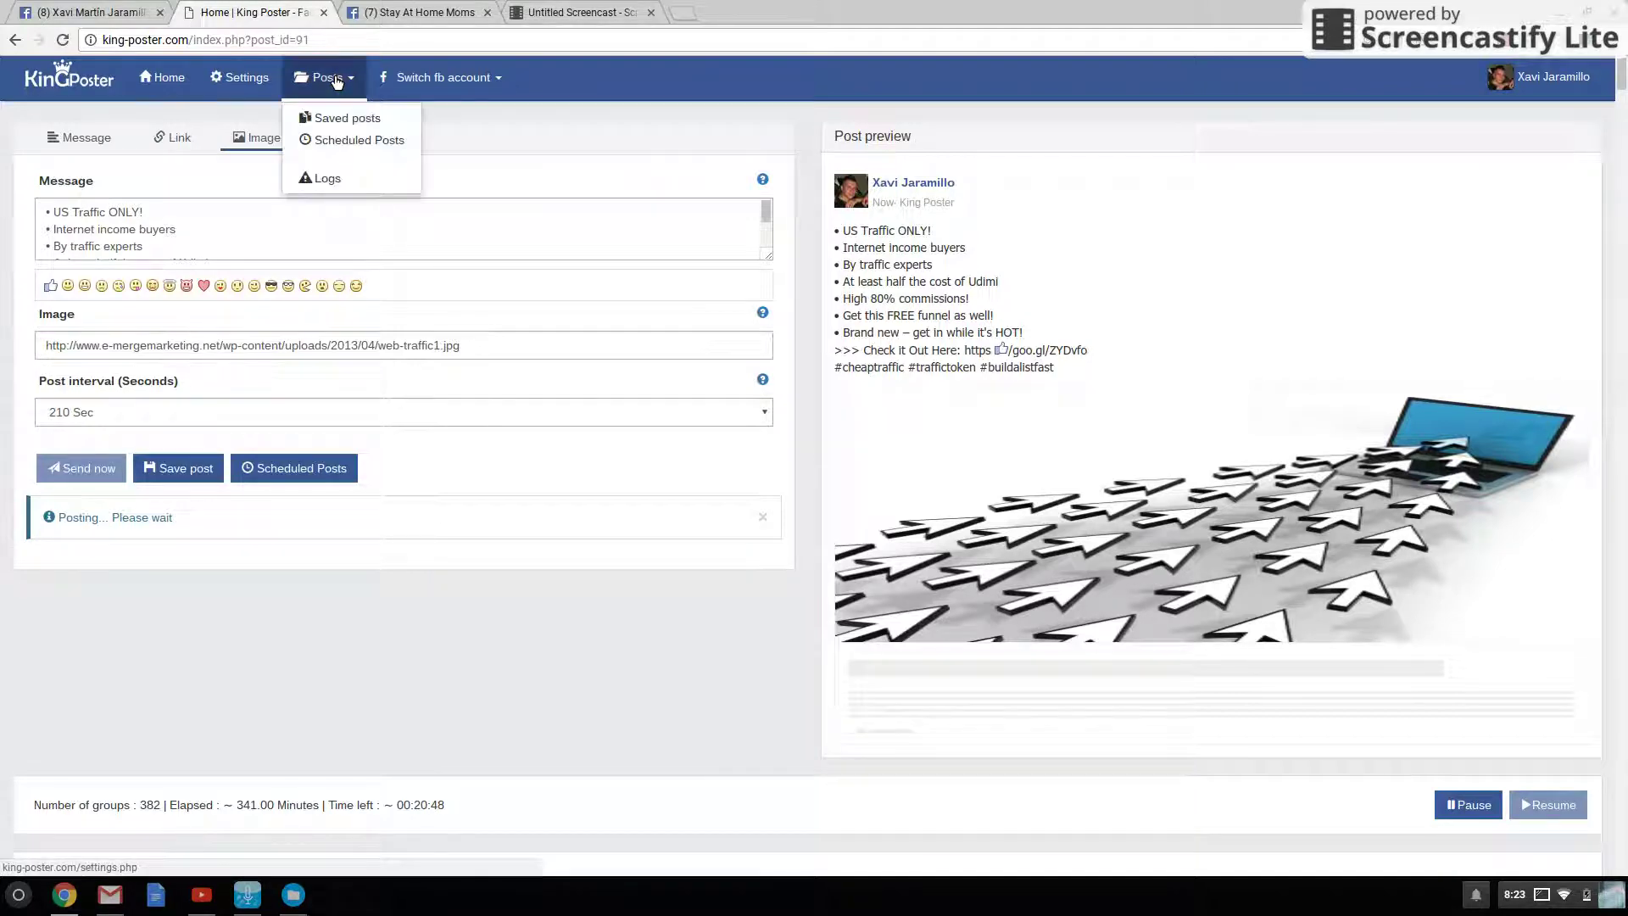
pyautogui.click(335, 118)
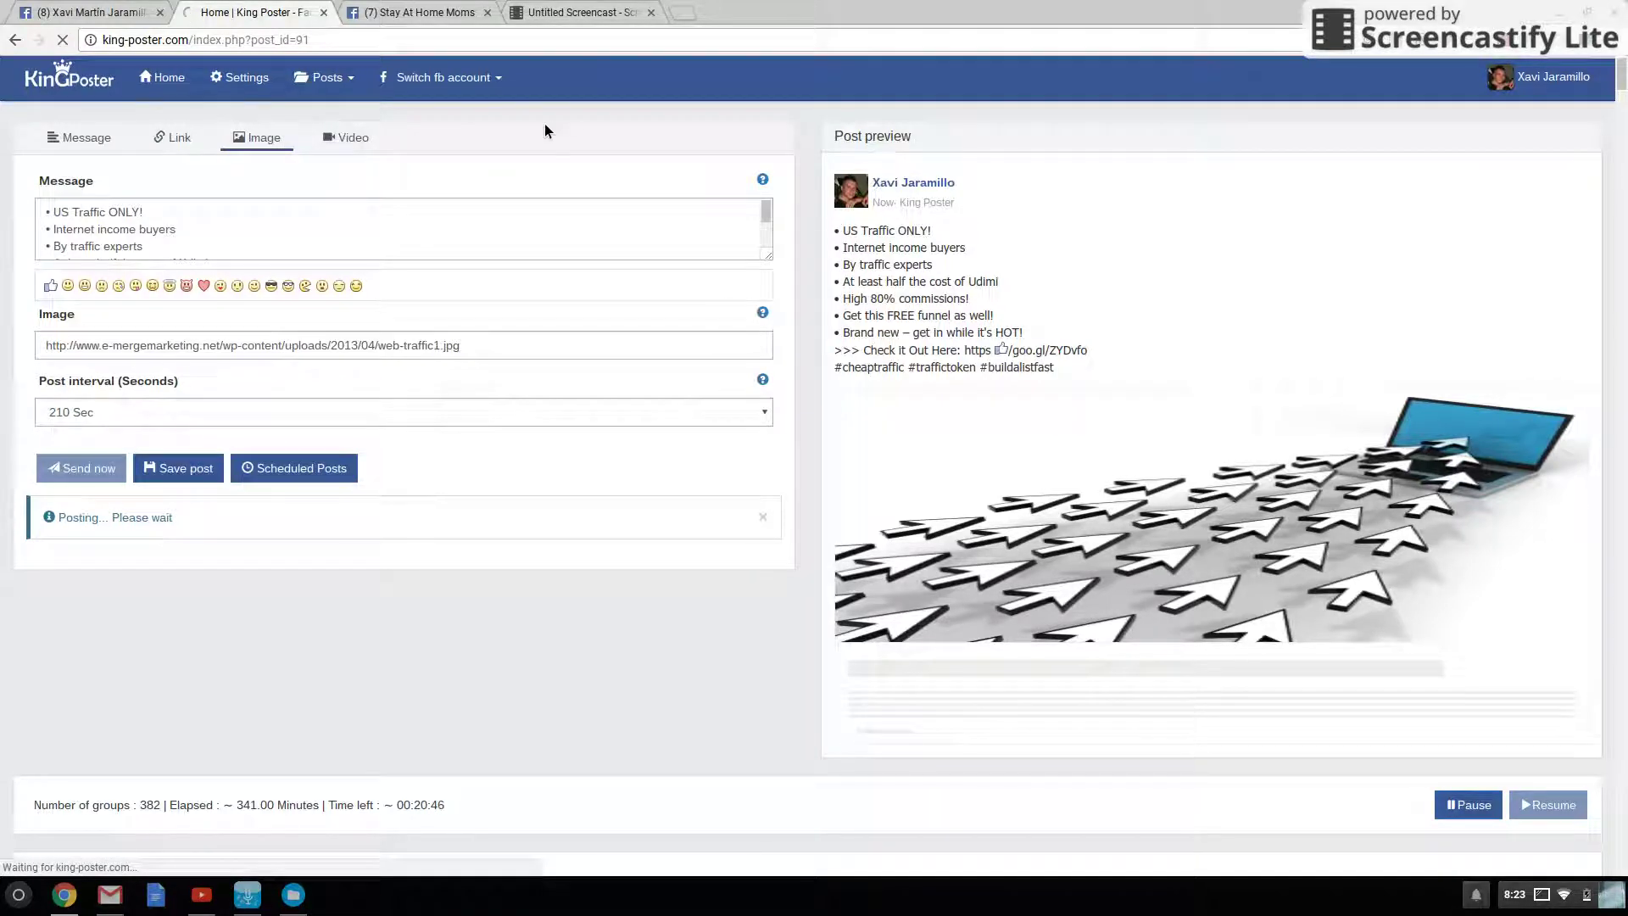